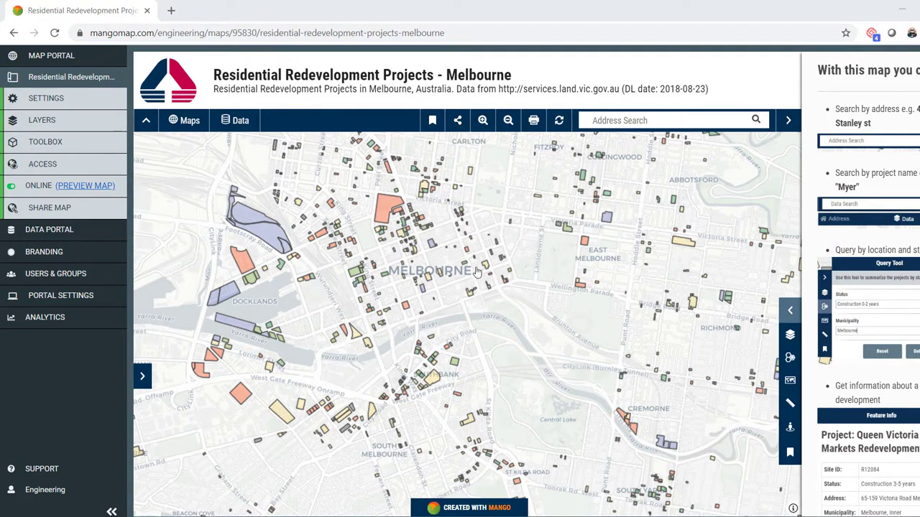
- Zoom out one level to show the redevelopment project parcels across the whole Melbourne area
scroll(480, 292, down, 1)
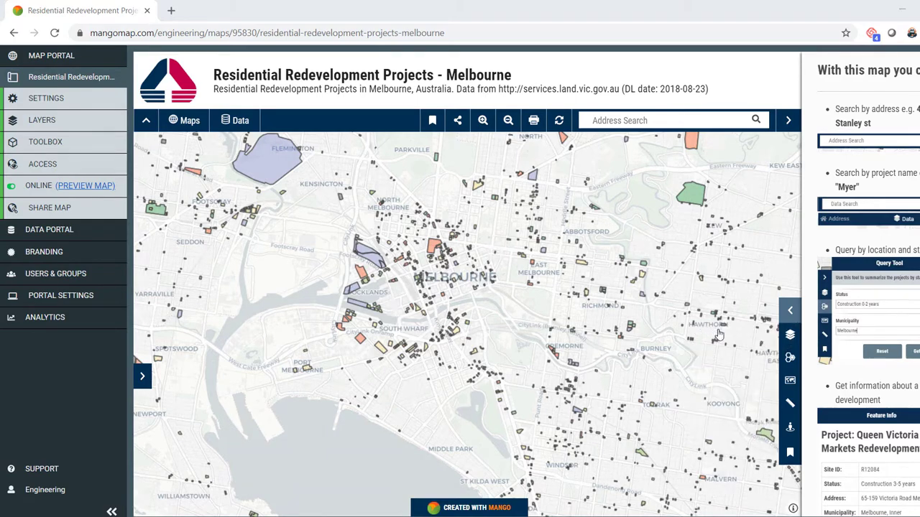
- Open the Map Legend and toggle the Development Status layer off and back on
click(789, 337)
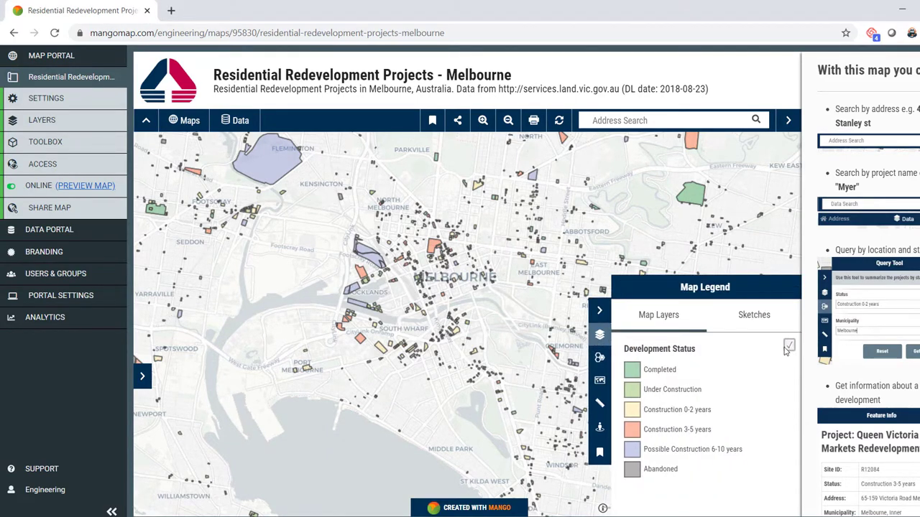
click(789, 346)
scroll(436, 304, down, 1)
drag(486, 286, 424, 310)
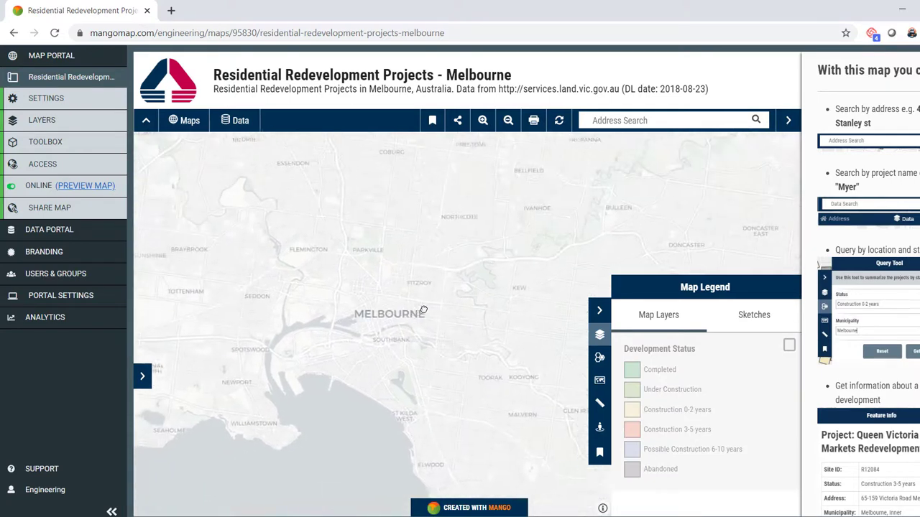
click(788, 348)
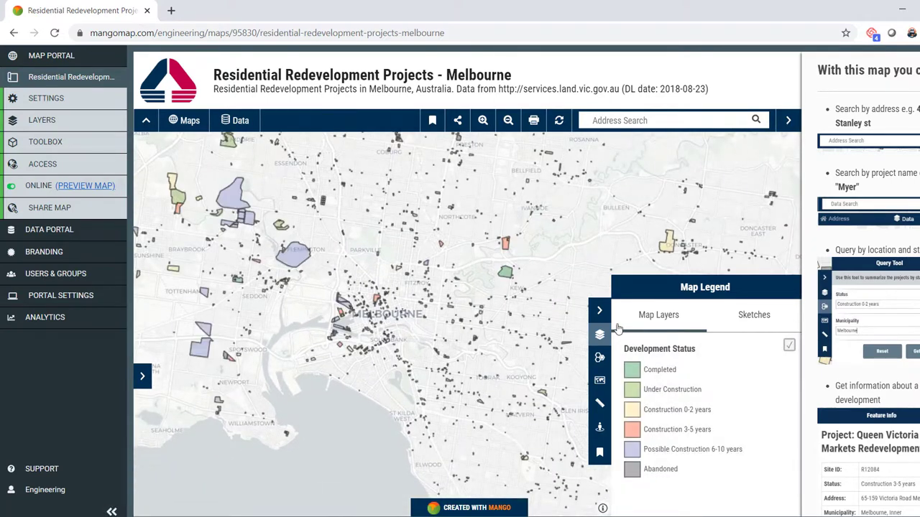
- Zoom into the CBD and reopen the Map Legend with its six development-status categories
click(599, 335)
scroll(330, 340, up, 1)
scroll(329, 340, up, 1)
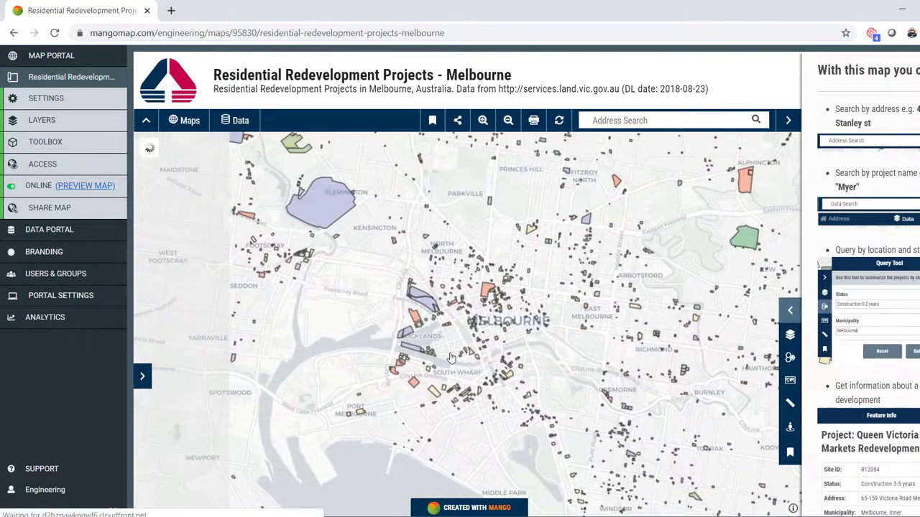
scroll(512, 273, up, 1)
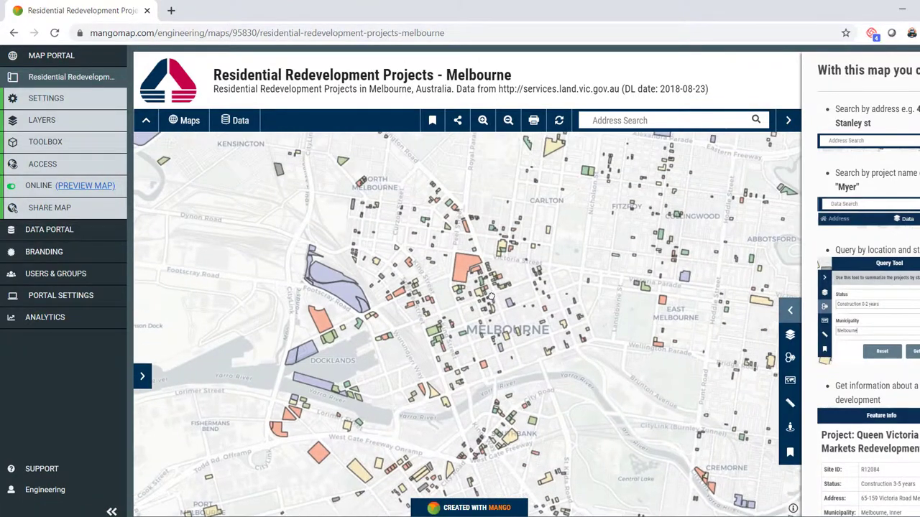
scroll(513, 273, up, 1)
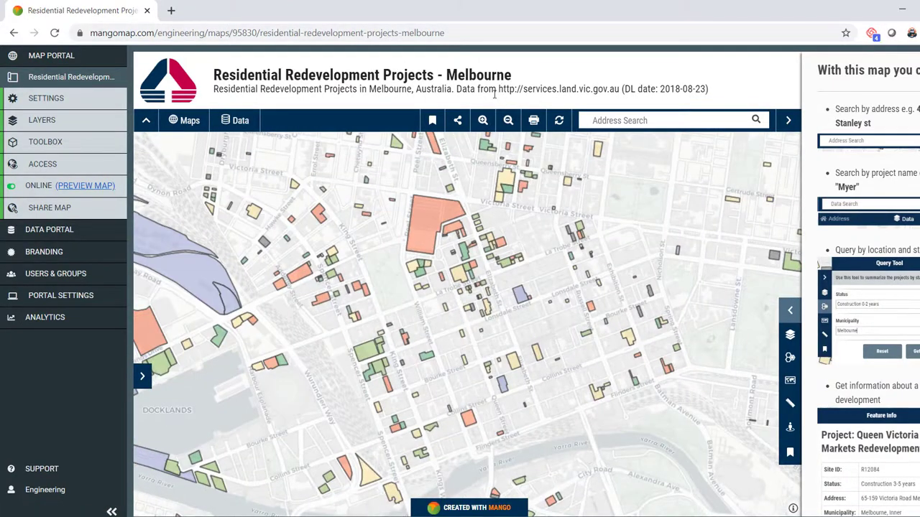
drag(501, 90, 733, 95)
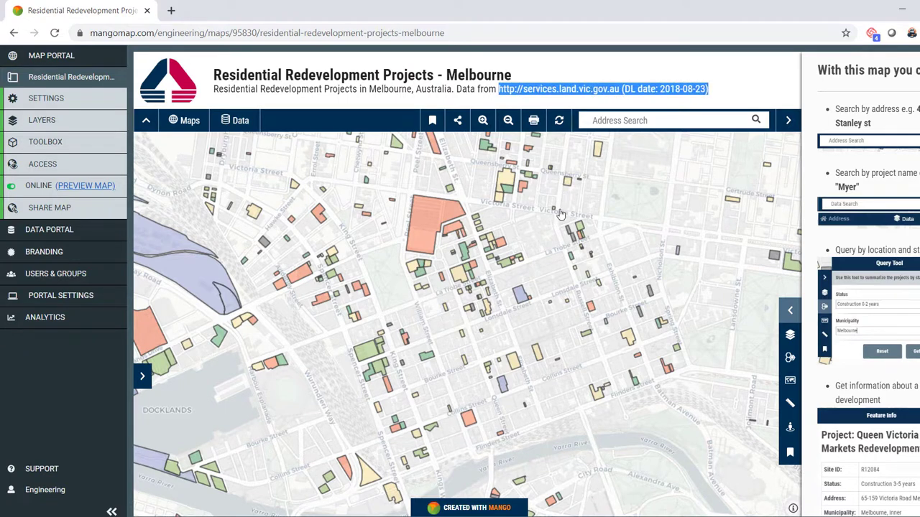
drag(511, 335, 492, 312)
click(790, 335)
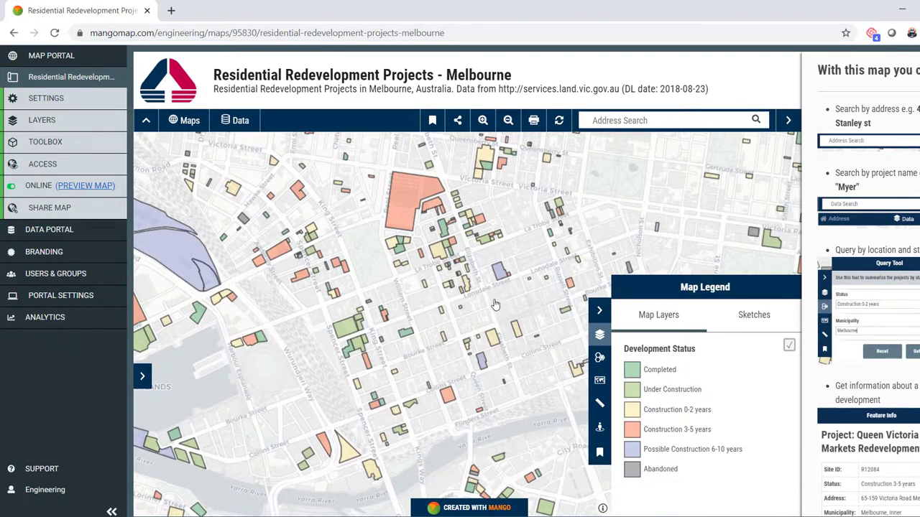
drag(460, 280, 424, 271)
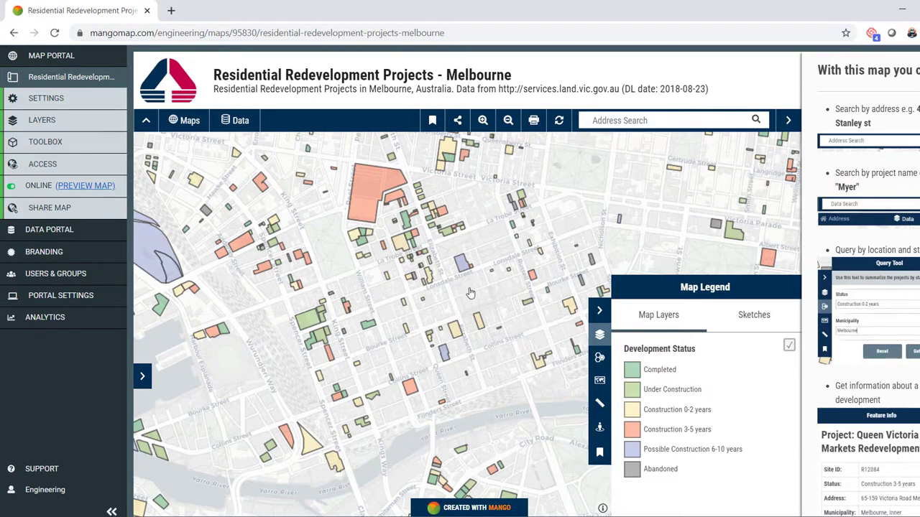
- Open Feature Info for the Queen Victoria Markets parcel and review its Construction 3-5 years, 7.19 ha details
click(364, 209)
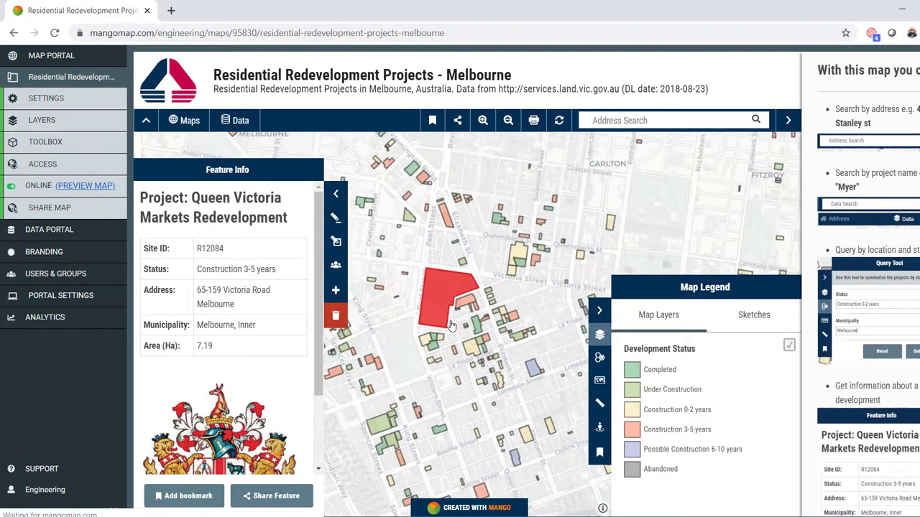
click(599, 311)
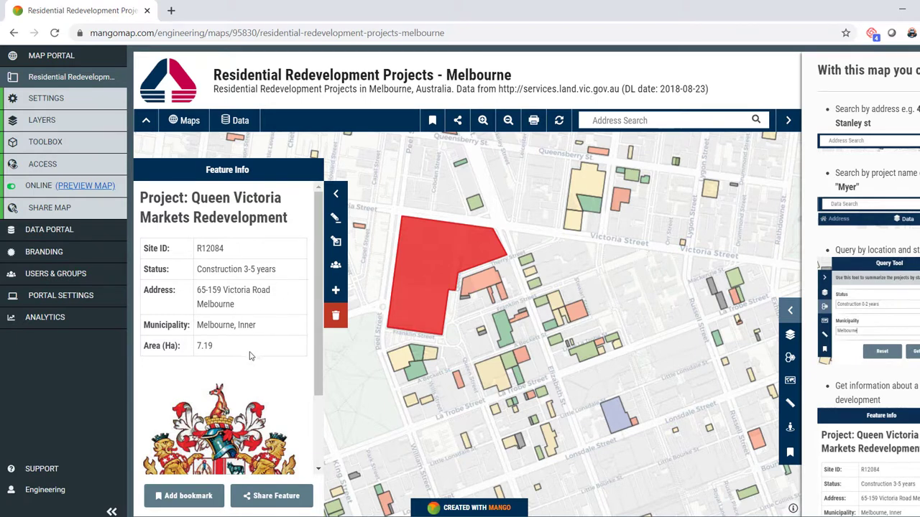
scroll(318, 336, down, 3)
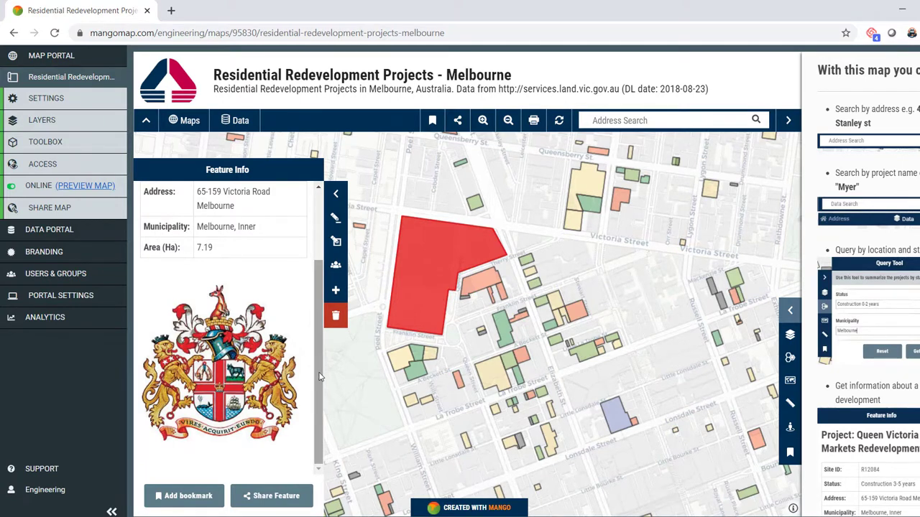
scroll(315, 401, up, 3)
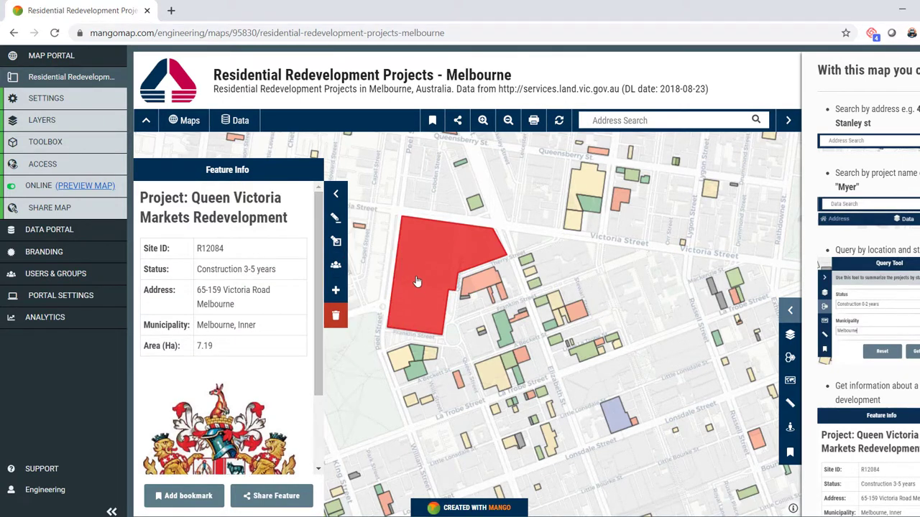
scroll(417, 281, down, 2)
scroll(165, 319, down, 1)
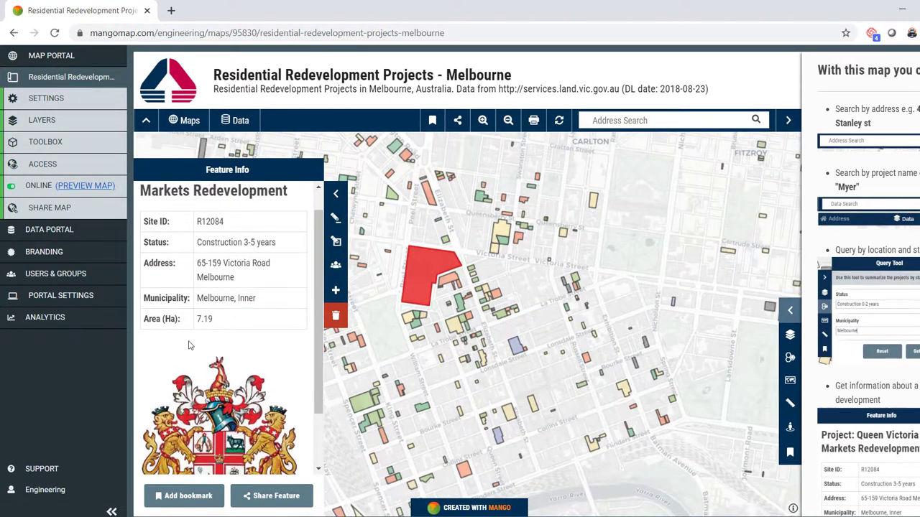
scroll(221, 364, up, 1)
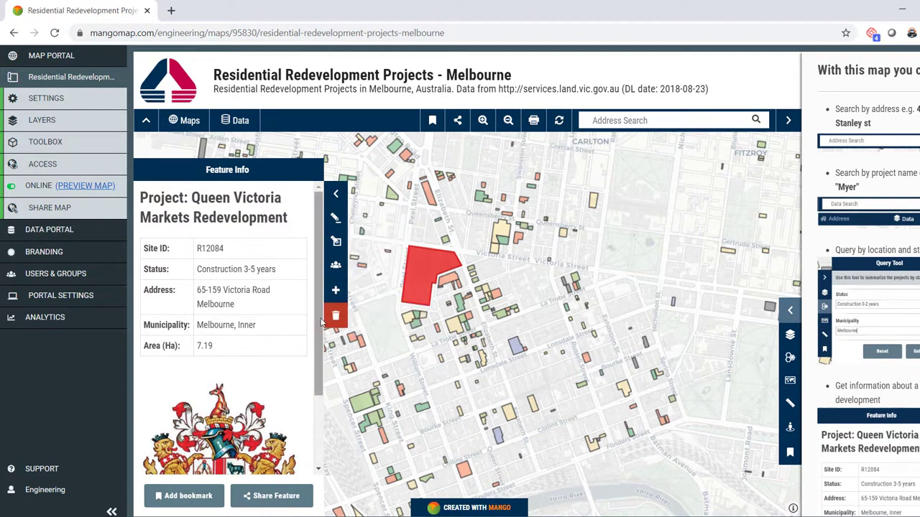
scroll(305, 325, down, 3)
scroll(310, 324, up, 4)
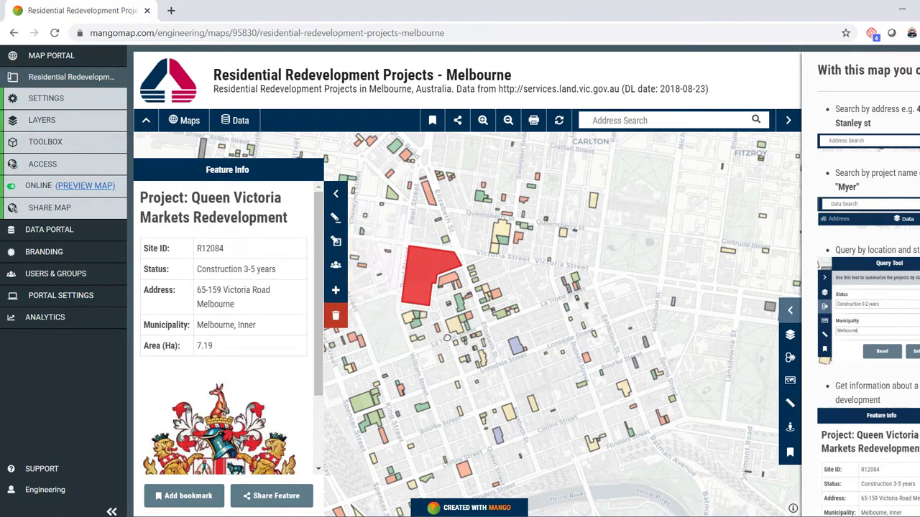
- Close the project details and switch the base map to satellite imagery
click(338, 196)
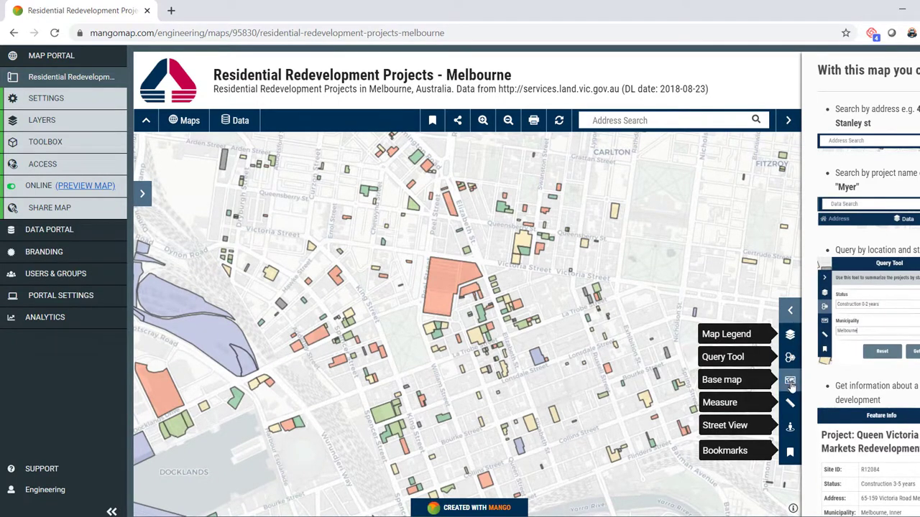
click(790, 379)
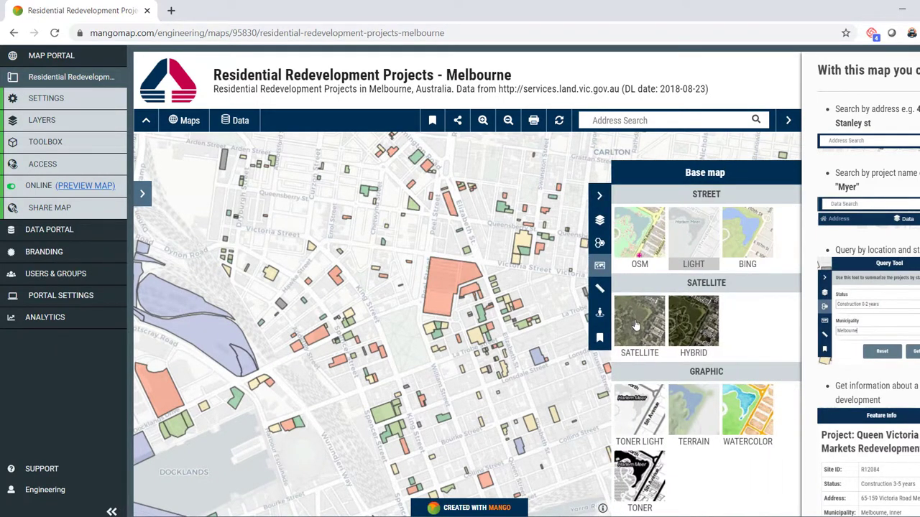
click(636, 325)
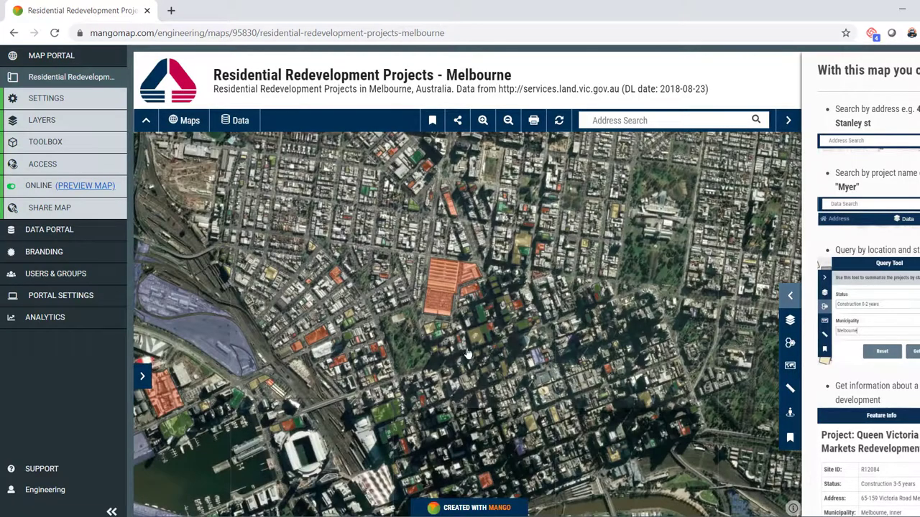
scroll(427, 332, up, 1)
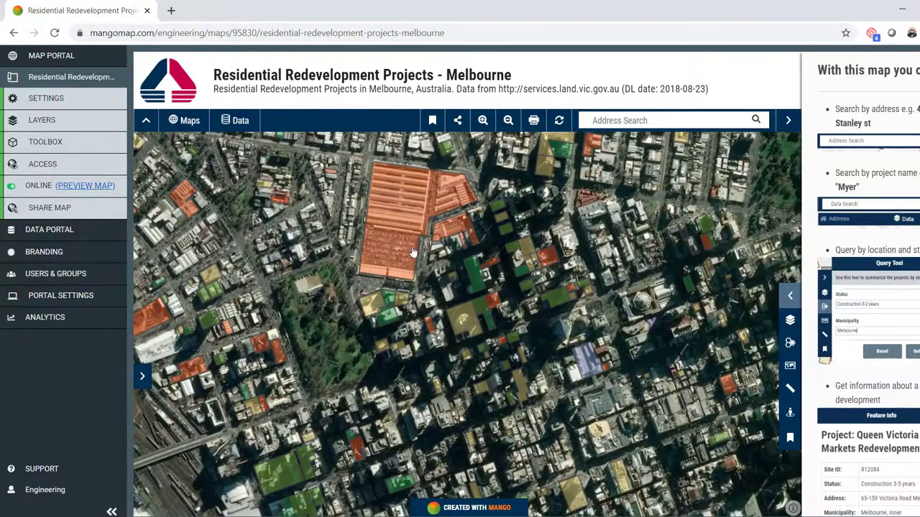
scroll(414, 243, up, 1)
scroll(413, 242, up, 1)
drag(429, 300, 436, 322)
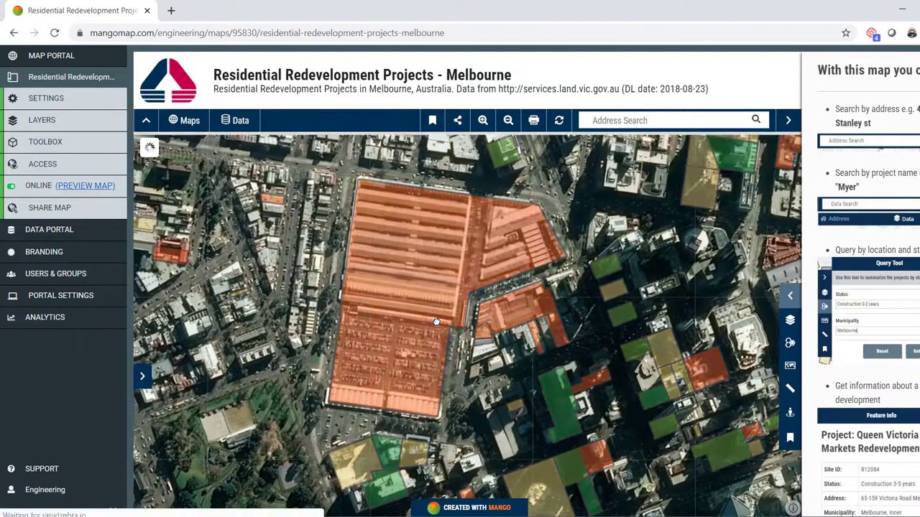
scroll(436, 322, down, 1)
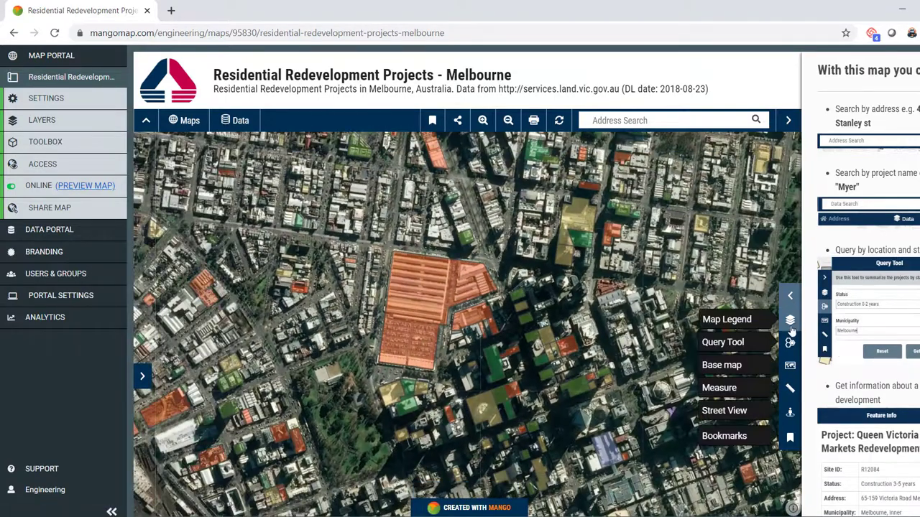
- Try the Bing street base map, then settle on the Light street style
click(789, 363)
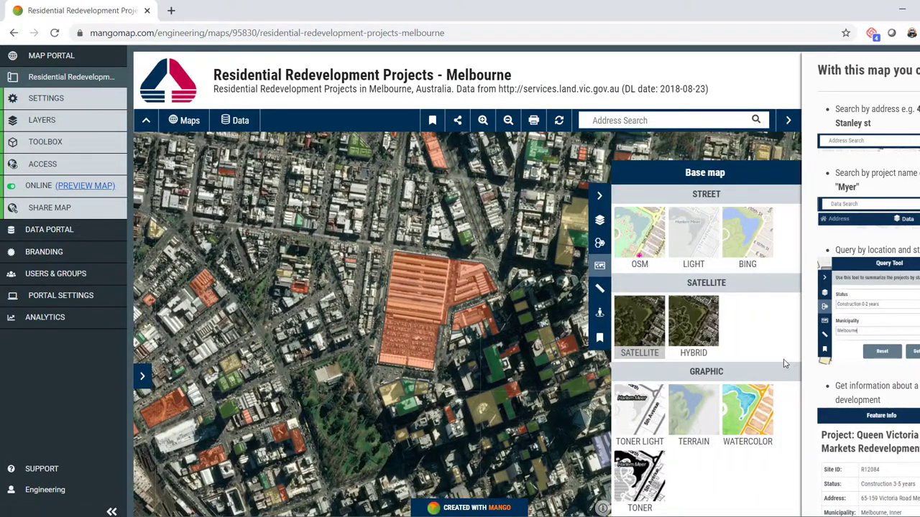
click(758, 244)
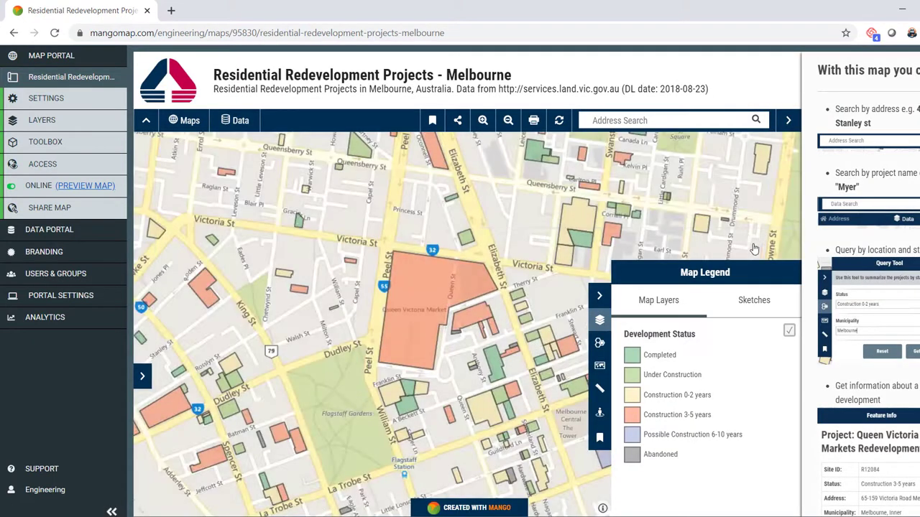
click(600, 366)
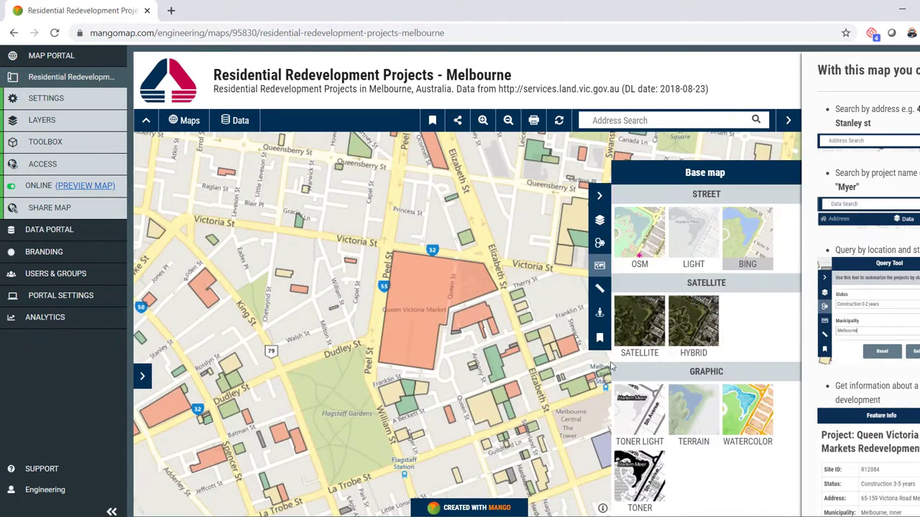
click(714, 251)
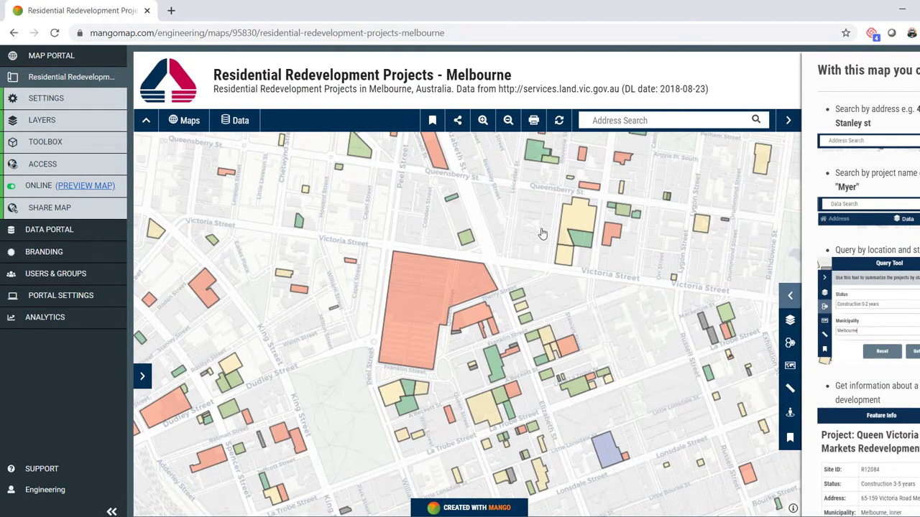
click(625, 120)
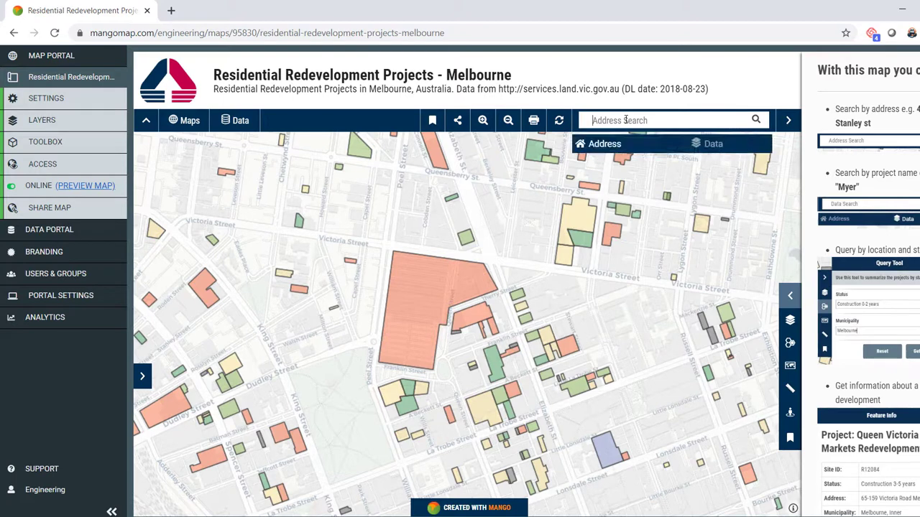
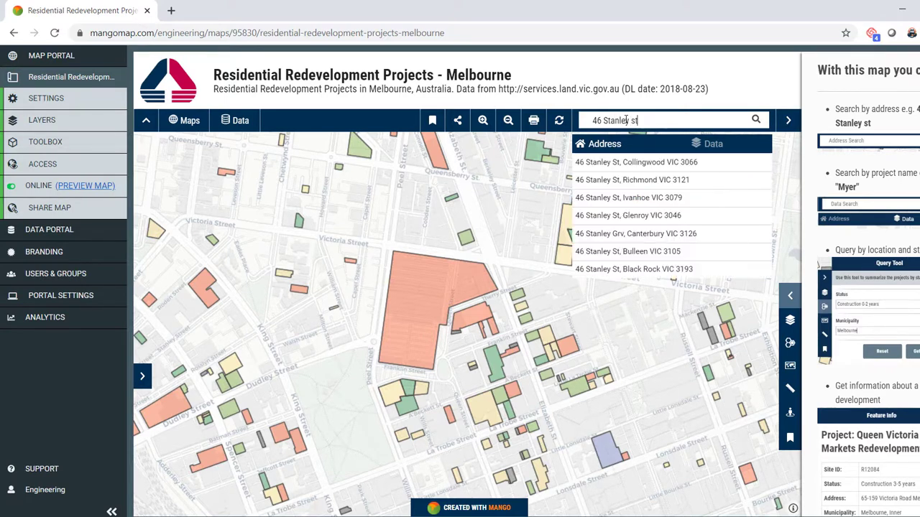
click(675, 162)
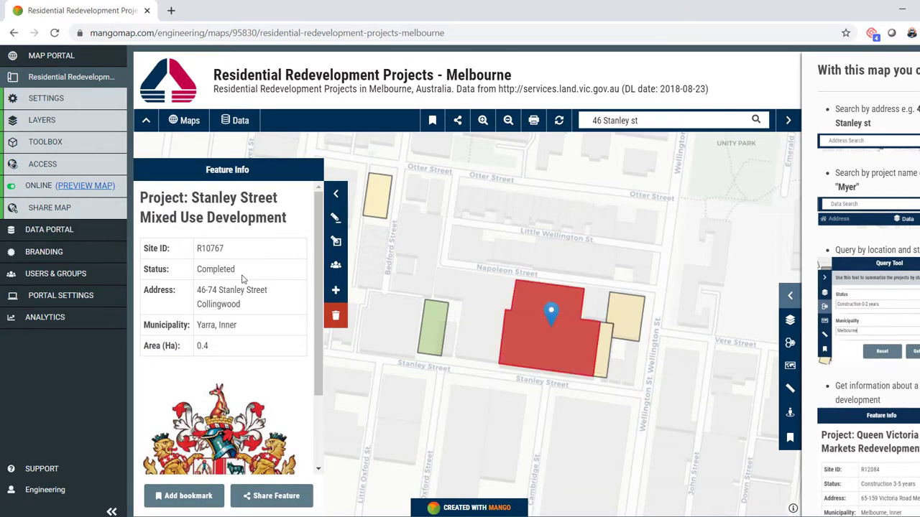
- Close the Feature Info panel and switch the search to Data mode
click(338, 199)
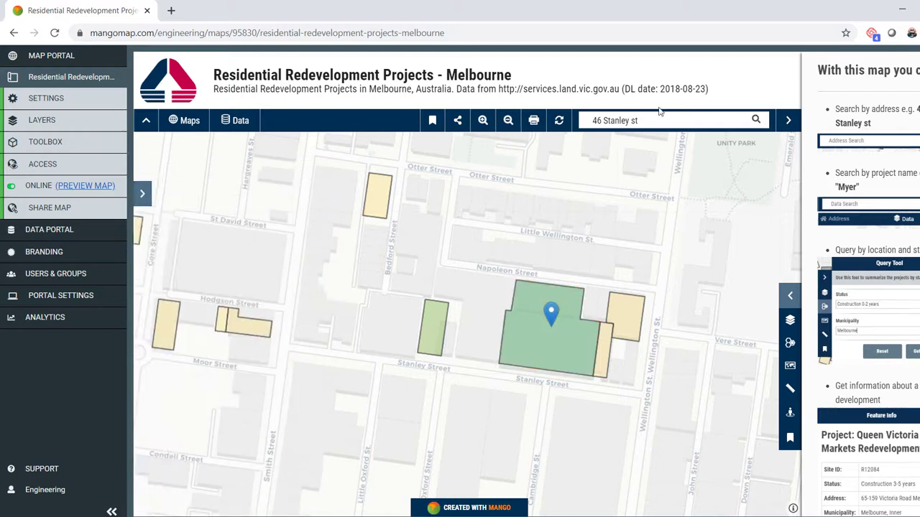
click(682, 120)
click(726, 145)
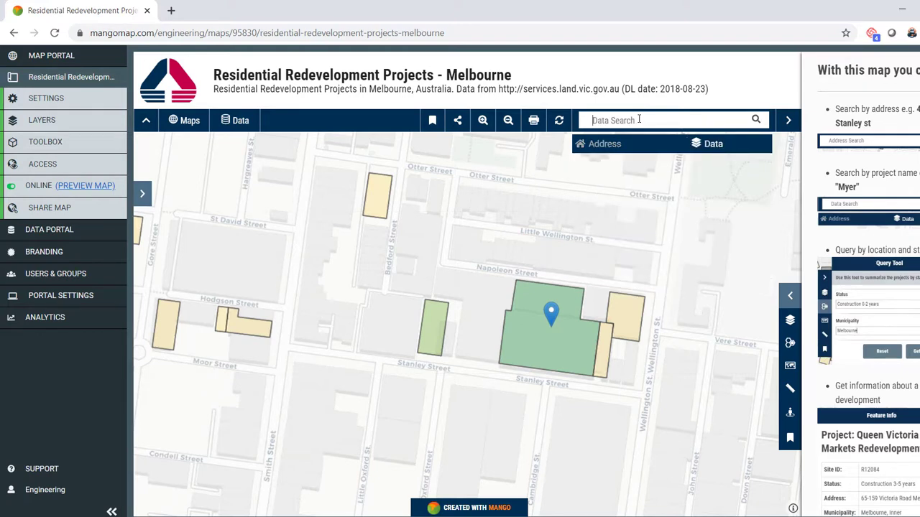
- Search the data for Myer, go to Myer Redevelopment - Stage 2, and close its details
text(Myer)
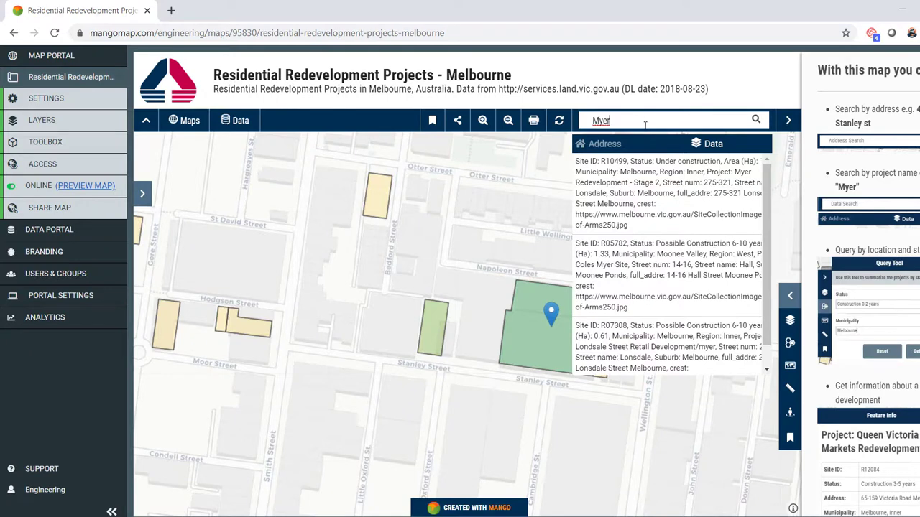
click(664, 206)
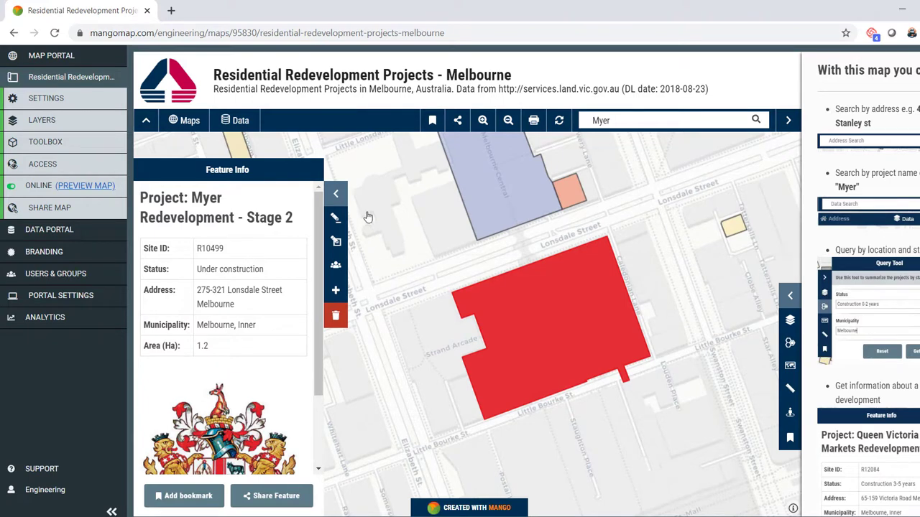
click(335, 194)
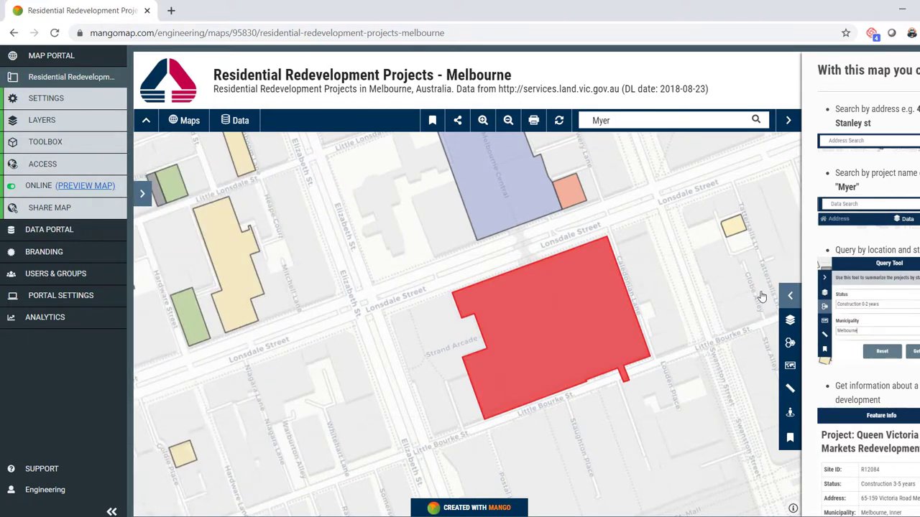
- Query projects with status Construction 0-2 years in Melbourne municipality, returning 114 results
click(790, 343)
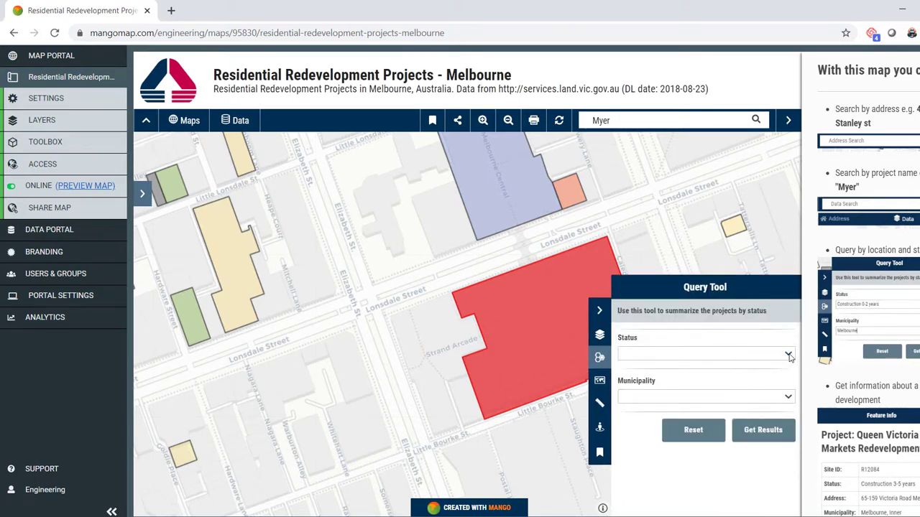
click(788, 354)
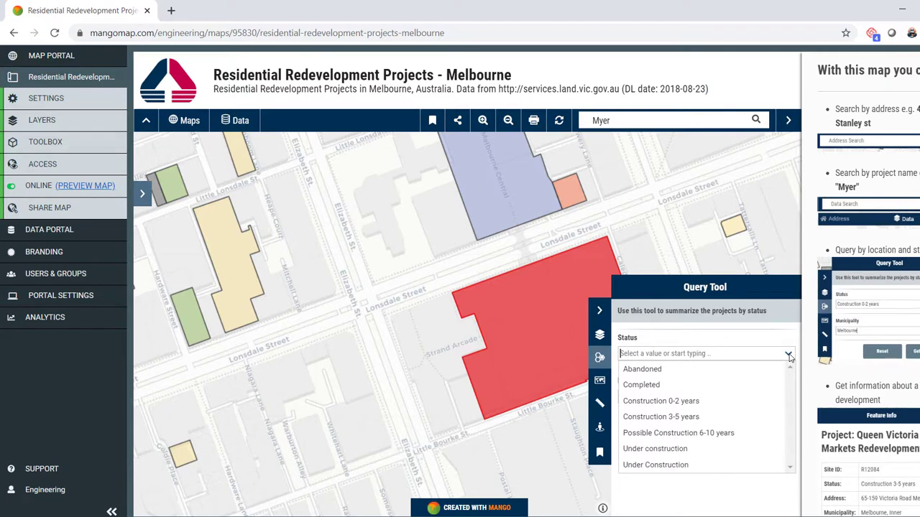
click(769, 399)
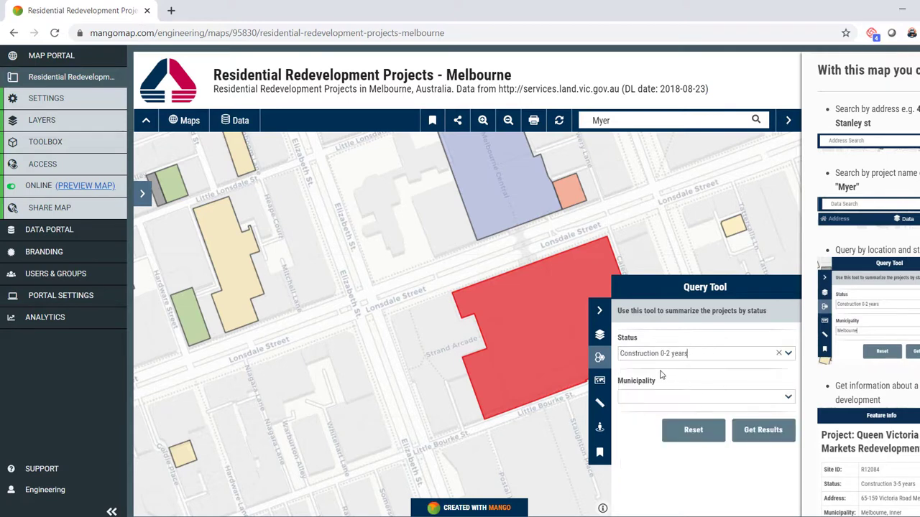
click(788, 396)
drag(789, 420, 790, 470)
click(781, 465)
click(760, 439)
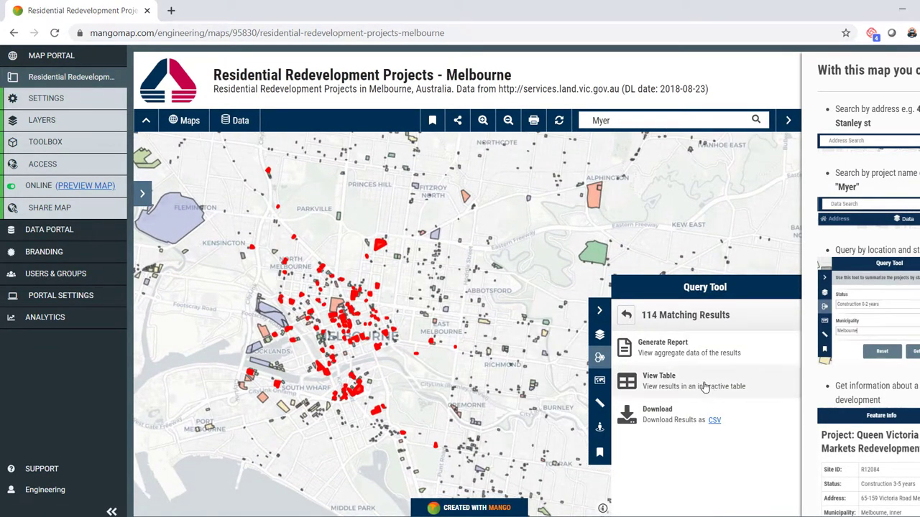
click(705, 387)
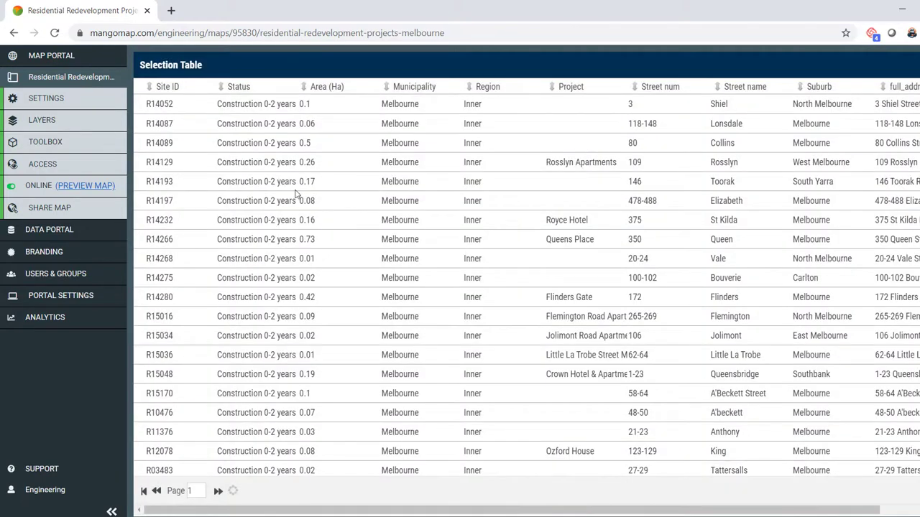
- Scroll through the Selection Table of the 114 Construction 0-2 years projects
scroll(319, 179, down, 10)
scroll(891, 130, up, 8)
scroll(891, 130, up, 2)
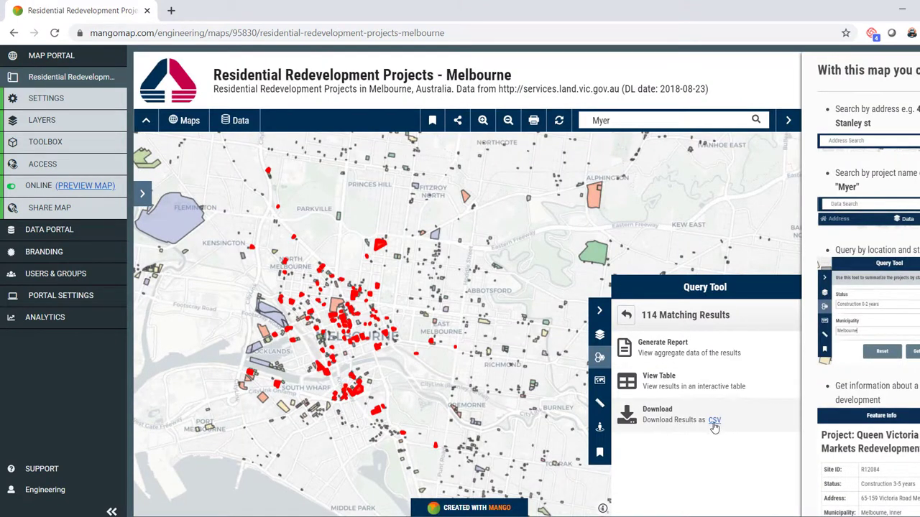
- Close the Query Tool results and zoom in and out around the Myer block
click(645, 191)
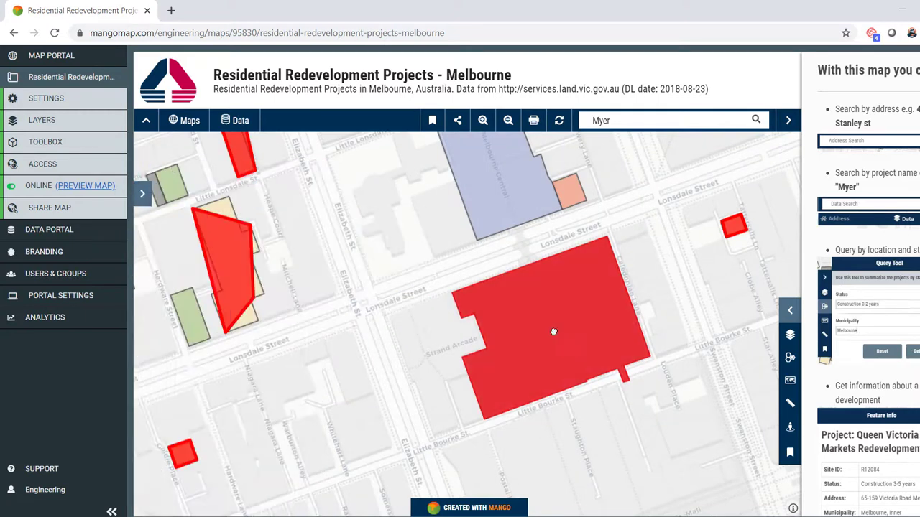
scroll(541, 334, up, 1)
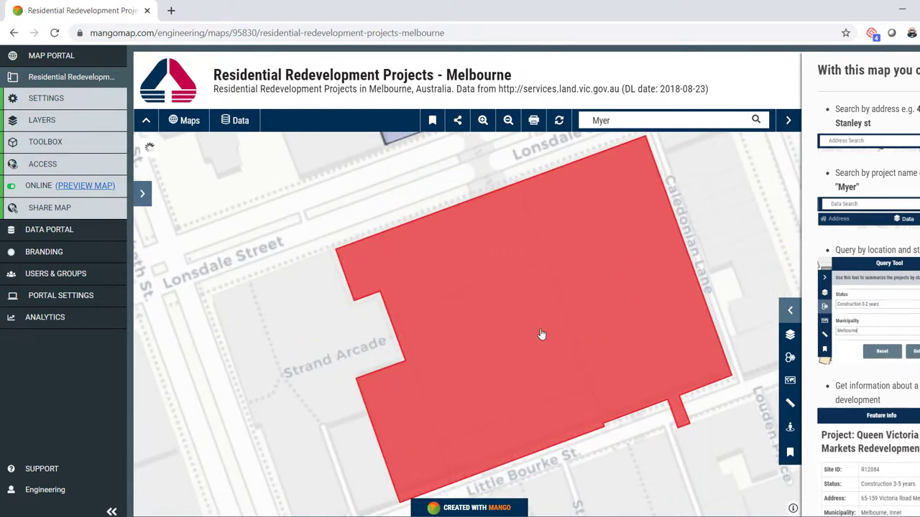
scroll(542, 334, down, 1)
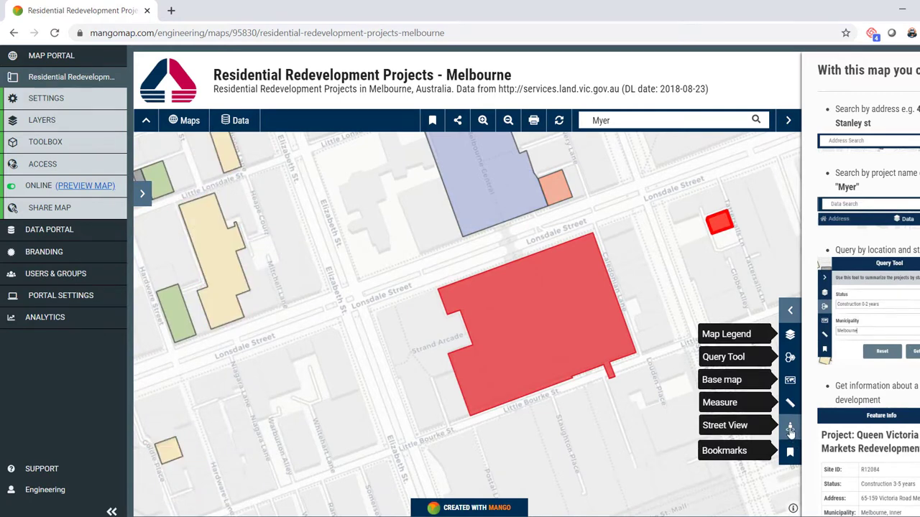
- Launch Street View on Little Bourke St beside the site and face the FURLA storefront
click(789, 429)
drag(523, 357, 528, 283)
click(706, 424)
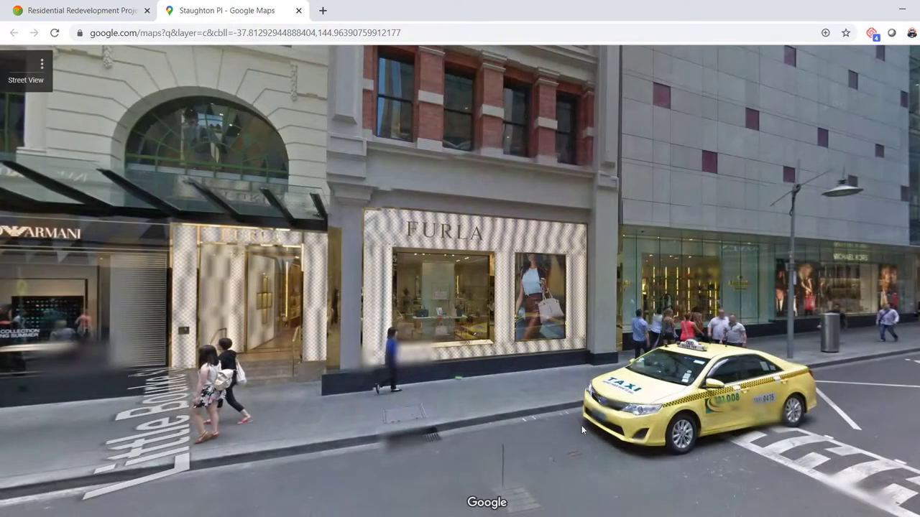
click(629, 349)
drag(629, 348, 180, 242)
click(180, 242)
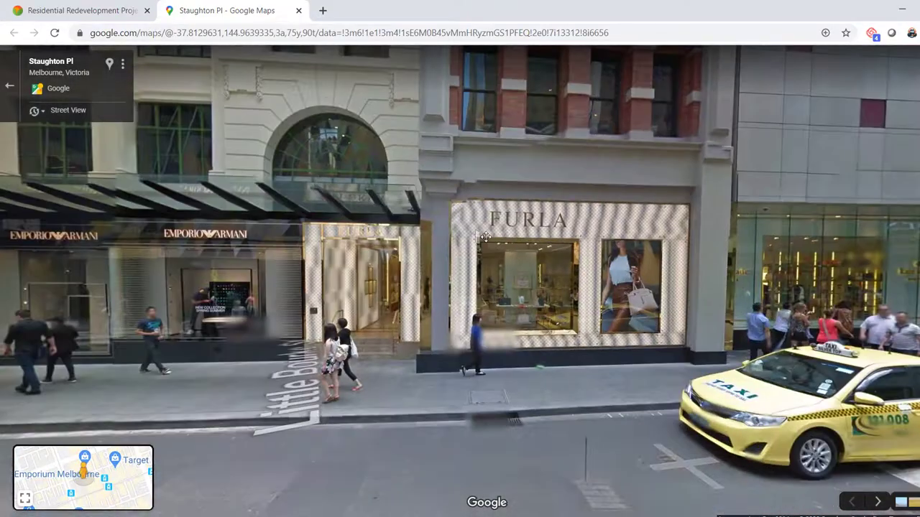
- Close Street View and open the map's print preview
click(298, 10)
click(600, 313)
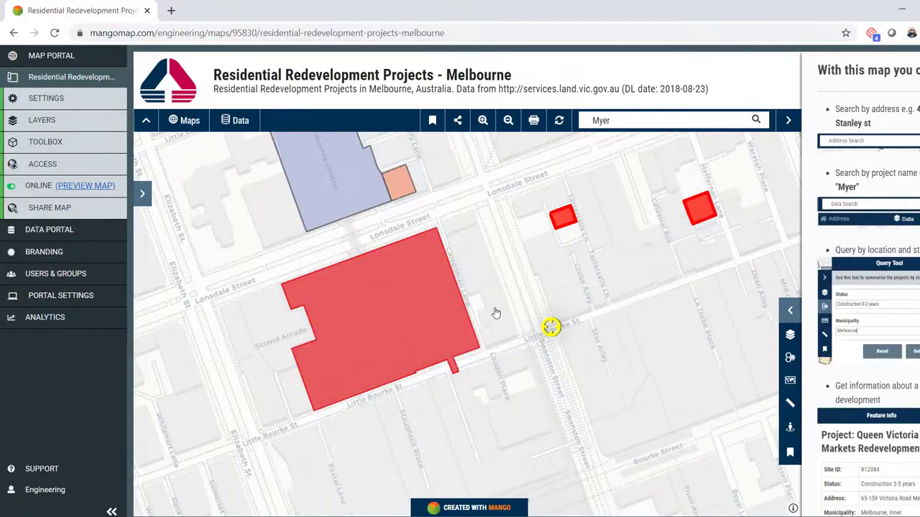
click(534, 122)
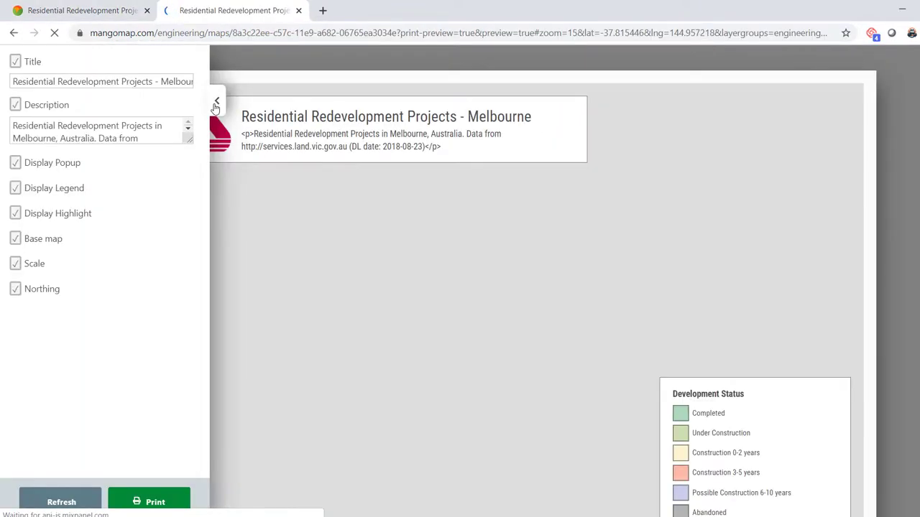
- Hide the print settings and shift the printed map to centre the Myer block
click(216, 104)
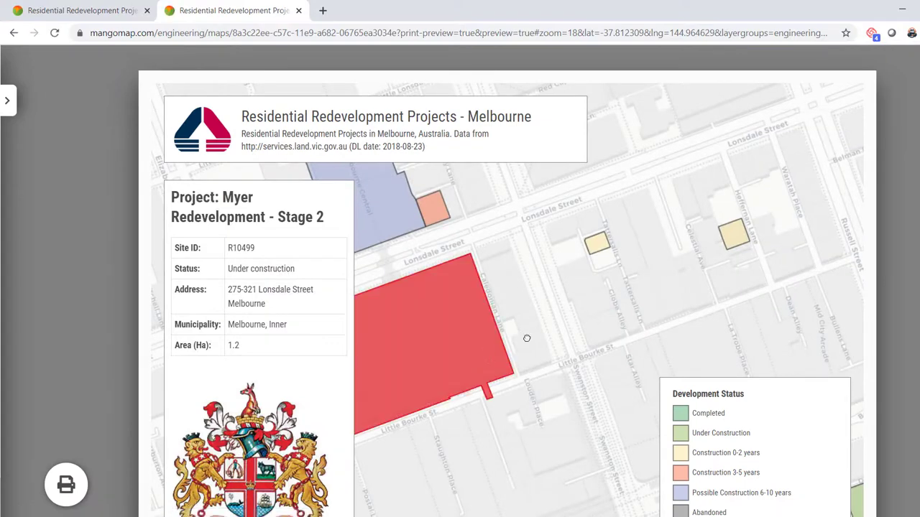
drag(502, 342, 612, 319)
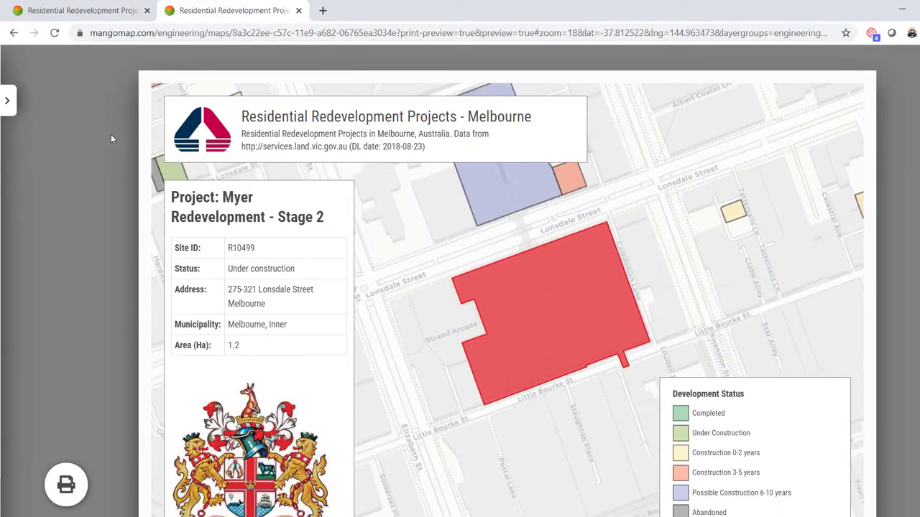
- Uncheck Description in the print layout with Title still shown, then return to the map editor tab
click(8, 104)
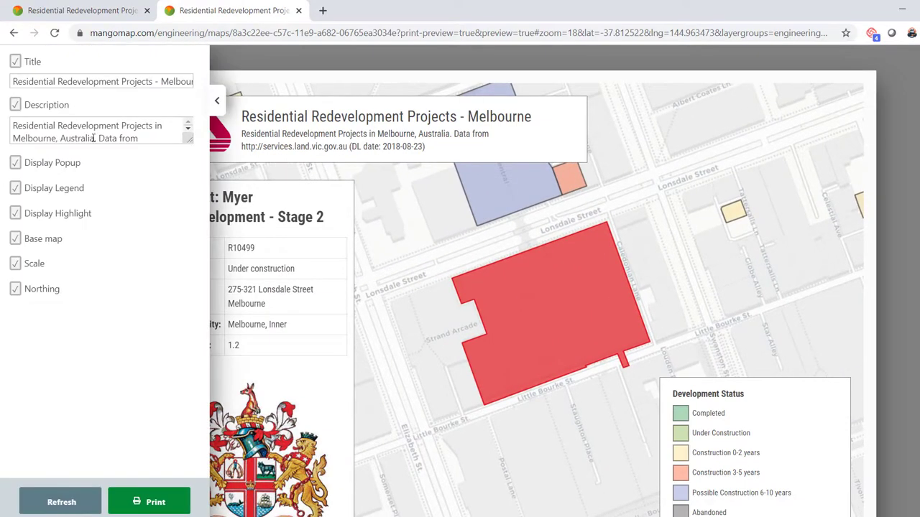
click(16, 62)
click(15, 62)
click(15, 105)
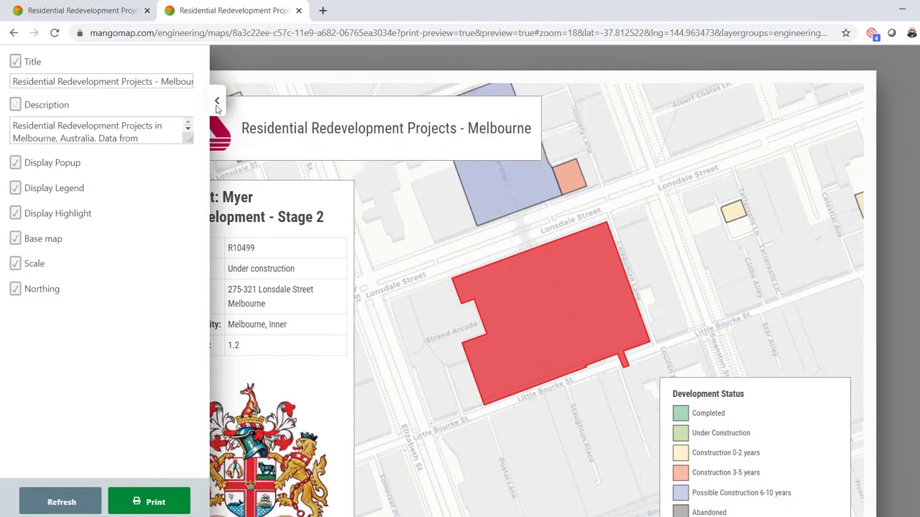
click(218, 102)
scroll(502, 288, down, 1)
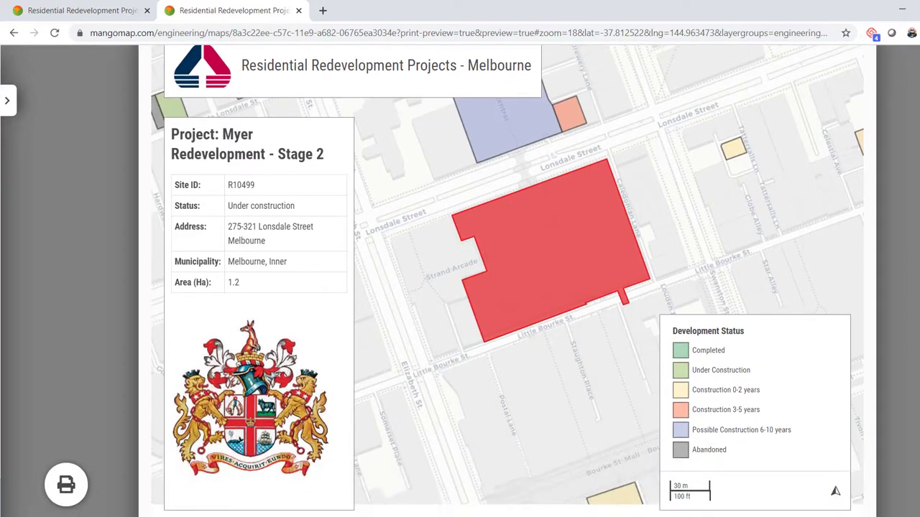
scroll(822, 63, up, 1)
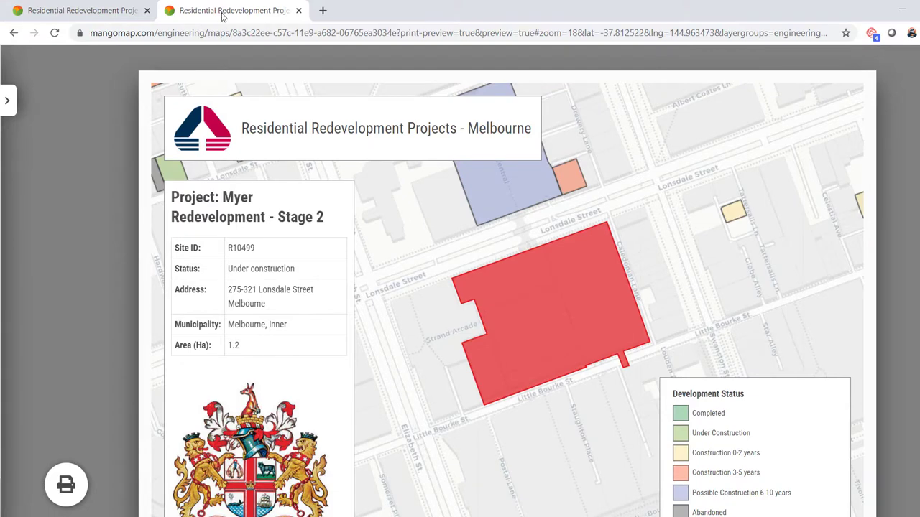
click(79, 10)
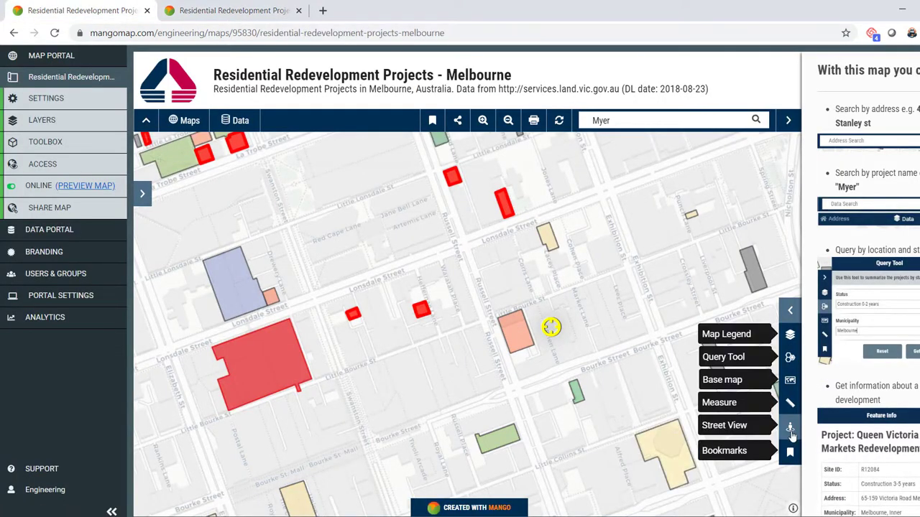
- Zoom in on Little Lonsdale St and start a new sketch from the Sketches tab
scroll(457, 272, up, 2)
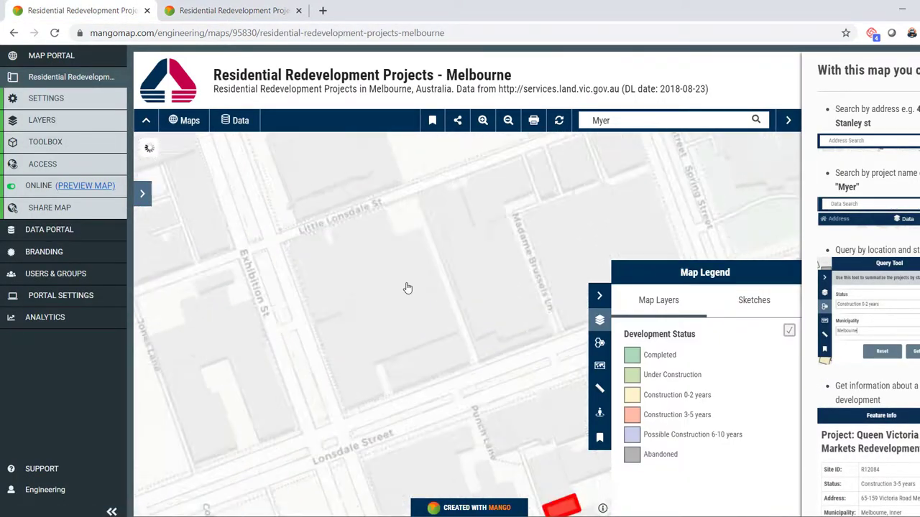
click(770, 313)
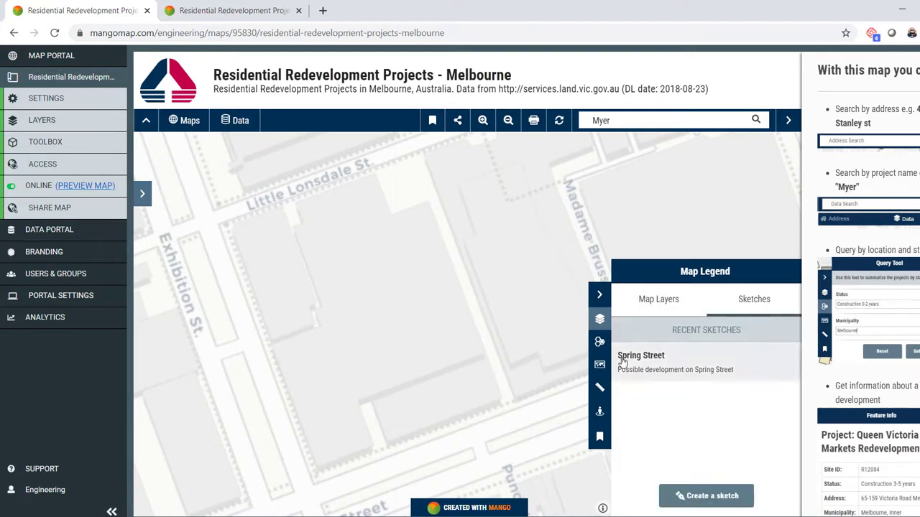
click(708, 495)
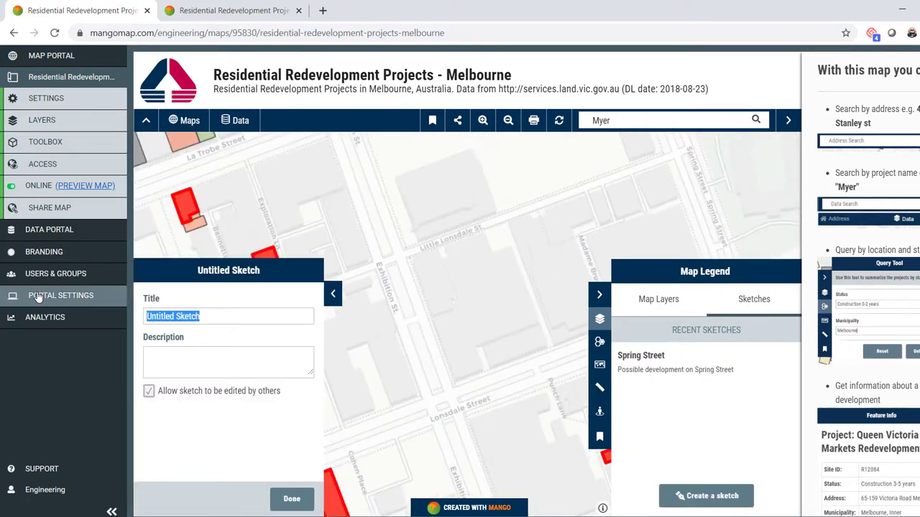
- Title the new sketch 'Little Lonsdale Development' and save it
text(Li)
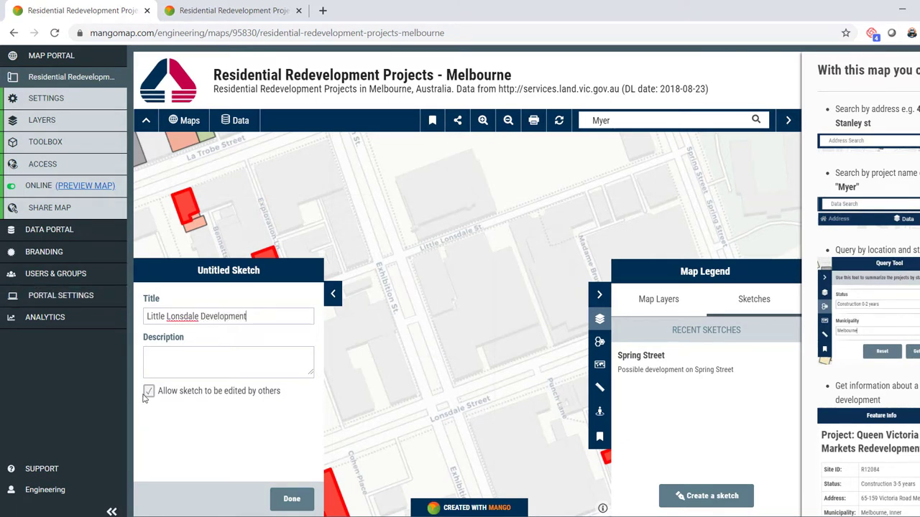
click(292, 498)
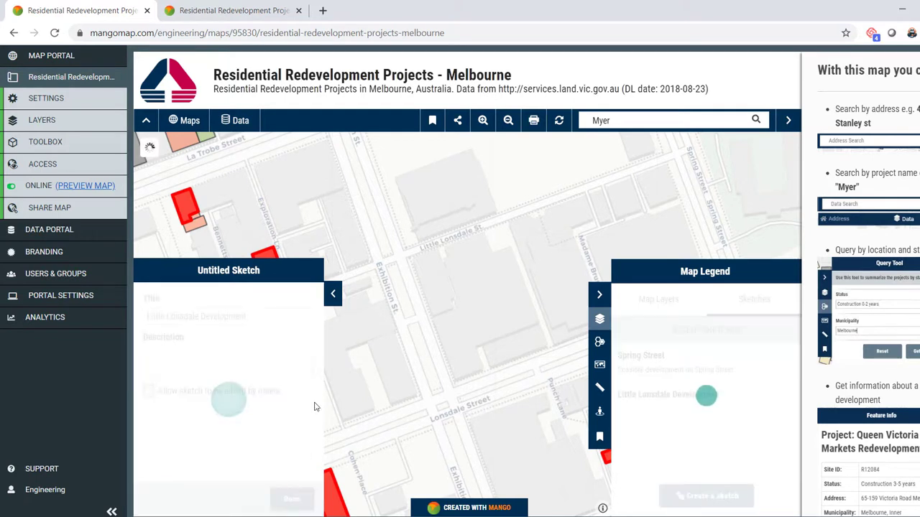
- Draw a four-corner polygon over the block east of Exhibition St, closing at the start corner
click(335, 366)
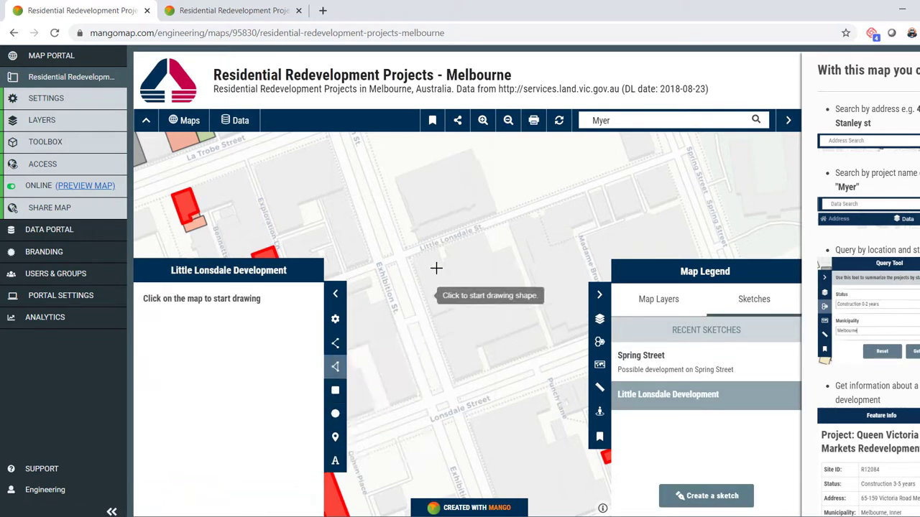
click(408, 259)
click(452, 386)
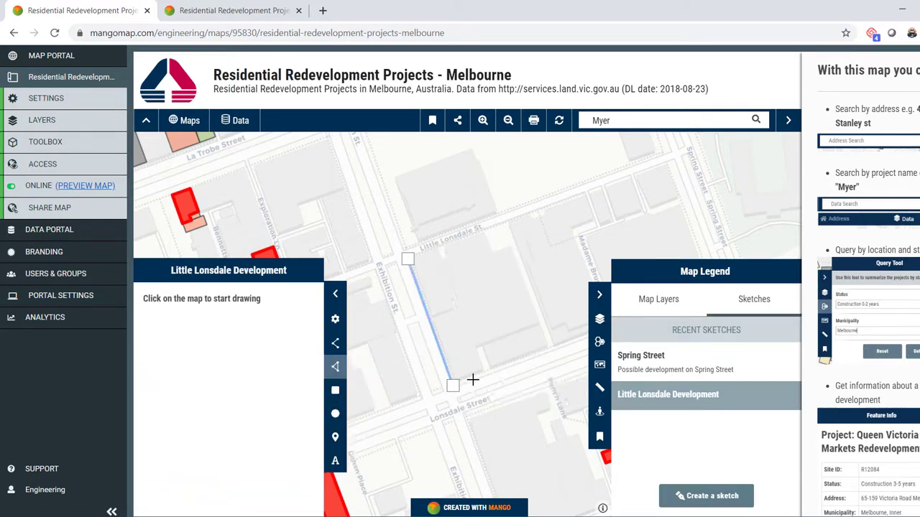
click(552, 351)
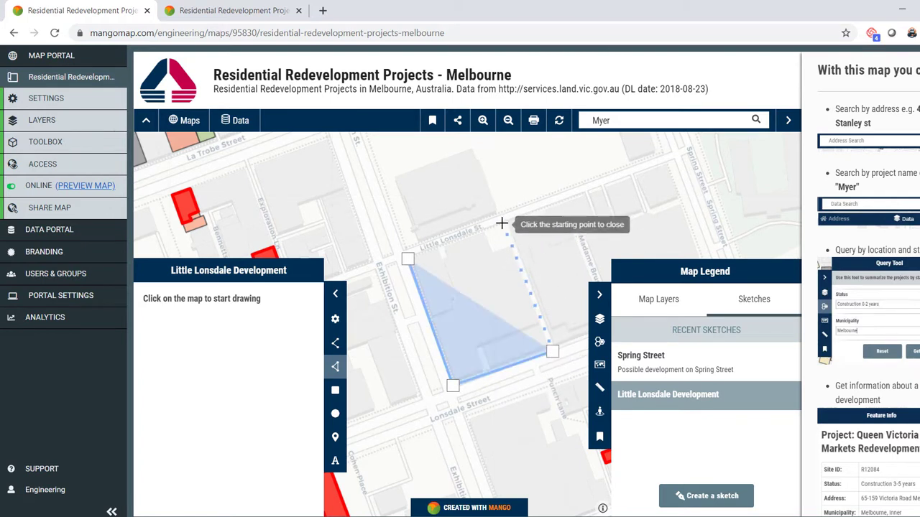
click(502, 224)
click(406, 260)
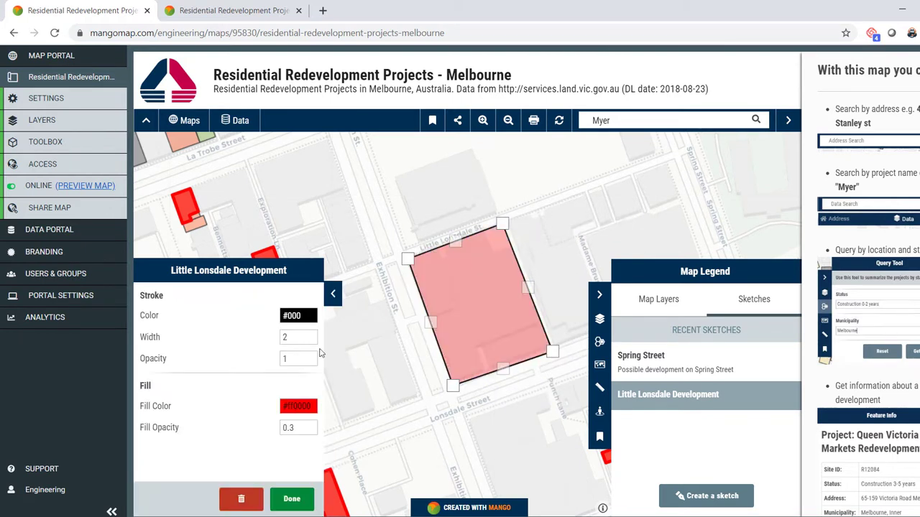
- Style the polygon with a red outline at 0.7 opacity and finish
click(310, 319)
click(285, 338)
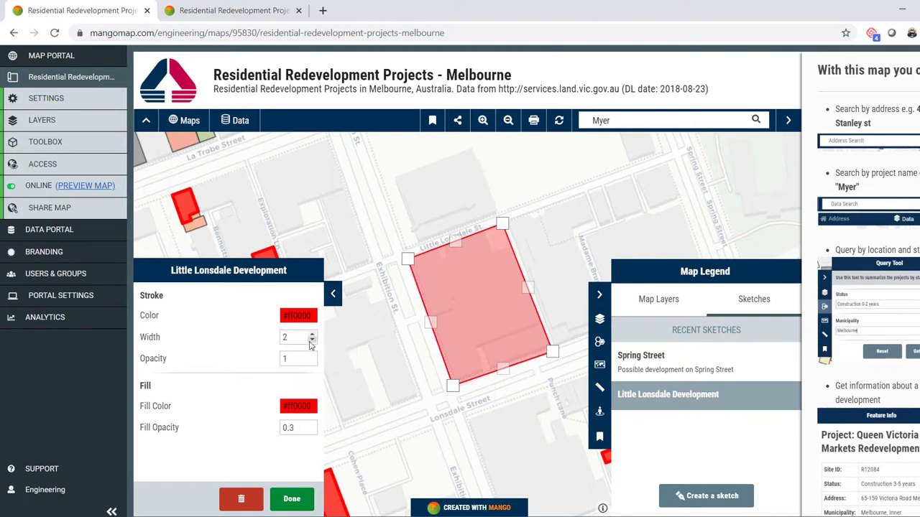
key(Tab)
text(0.7)
key(Tab)
click(291, 499)
- Place a note inside the polygon reading 'Proposed new development' and save it
mouse_move(335, 382)
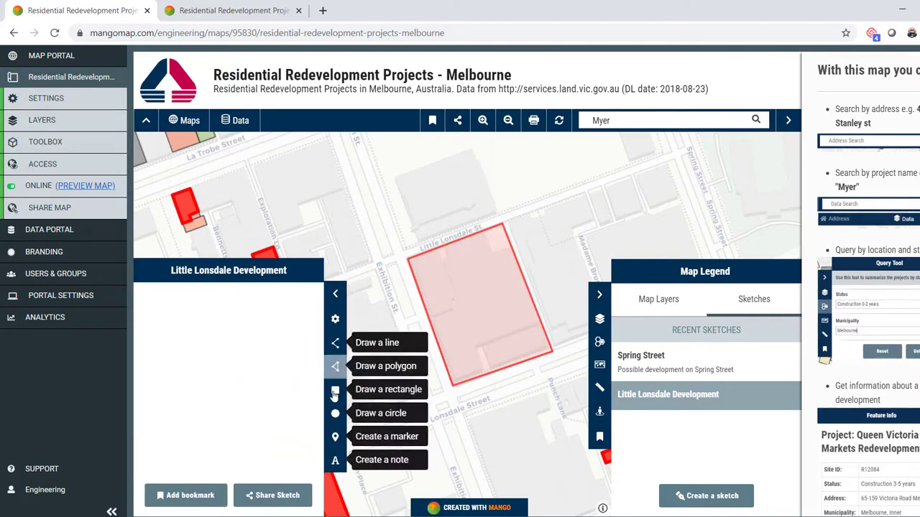
click(334, 460)
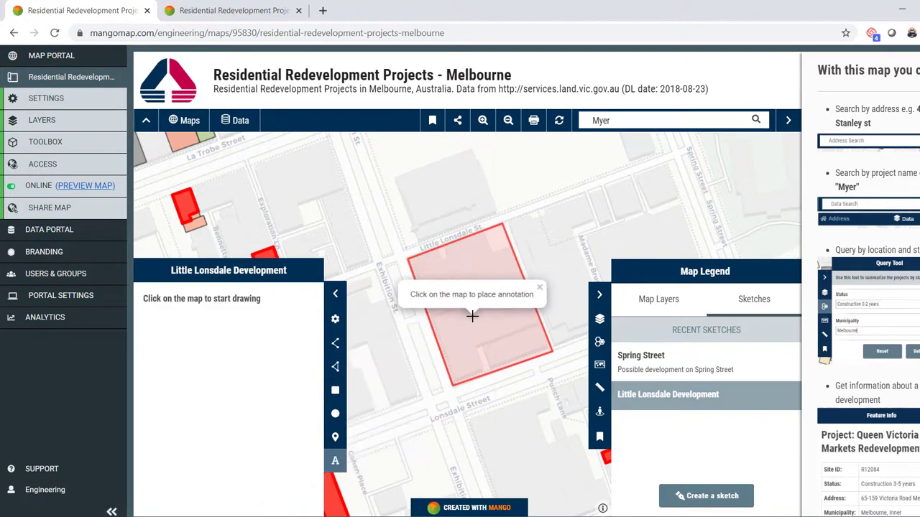
click(472, 312)
drag(240, 409, 109, 378)
text(Proposed new )
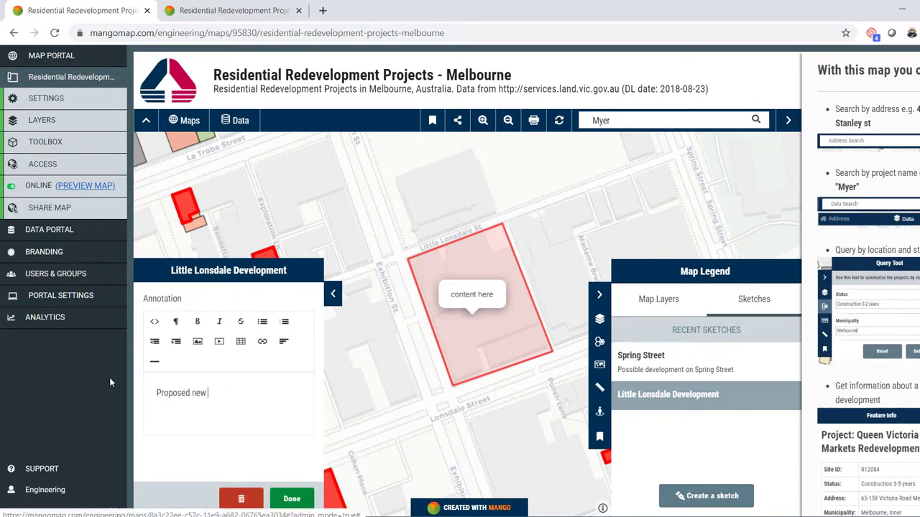
text(development)
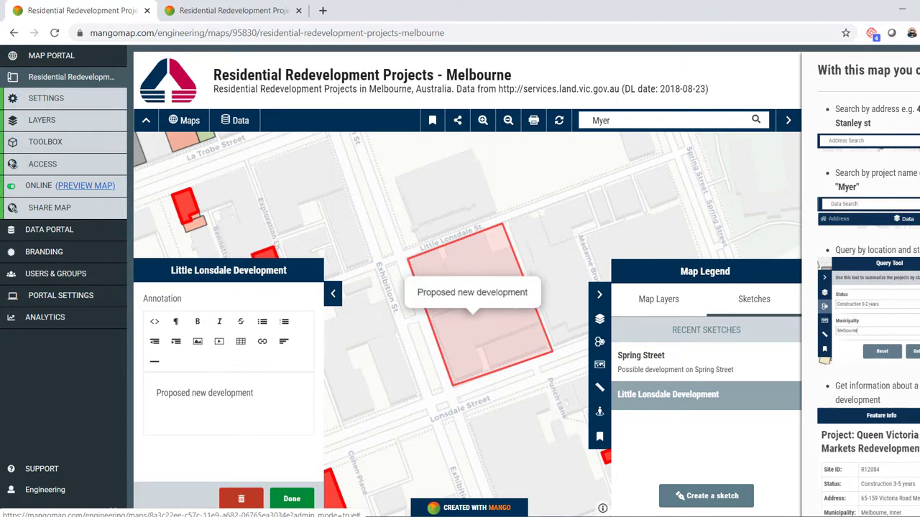
click(293, 500)
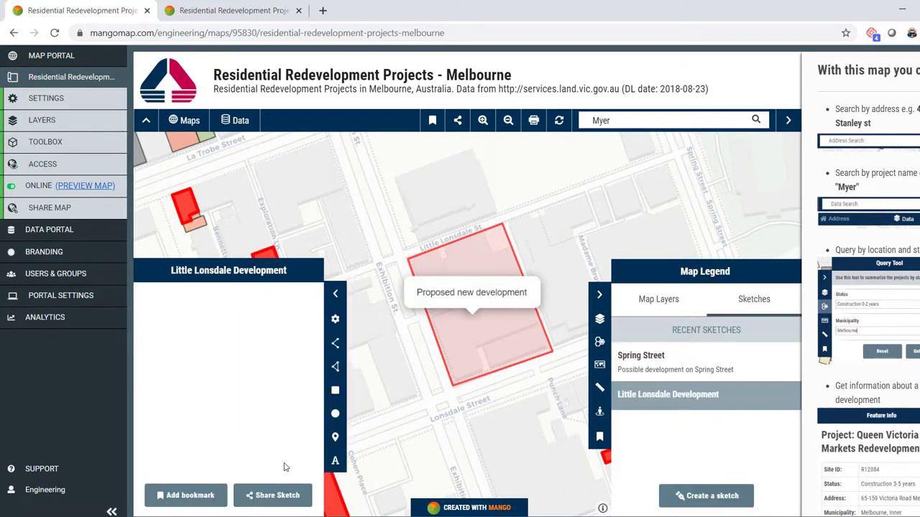
- Dismiss the Share Sketch dialog, collapse the sketch panel, and zoom out around the polygon
click(292, 498)
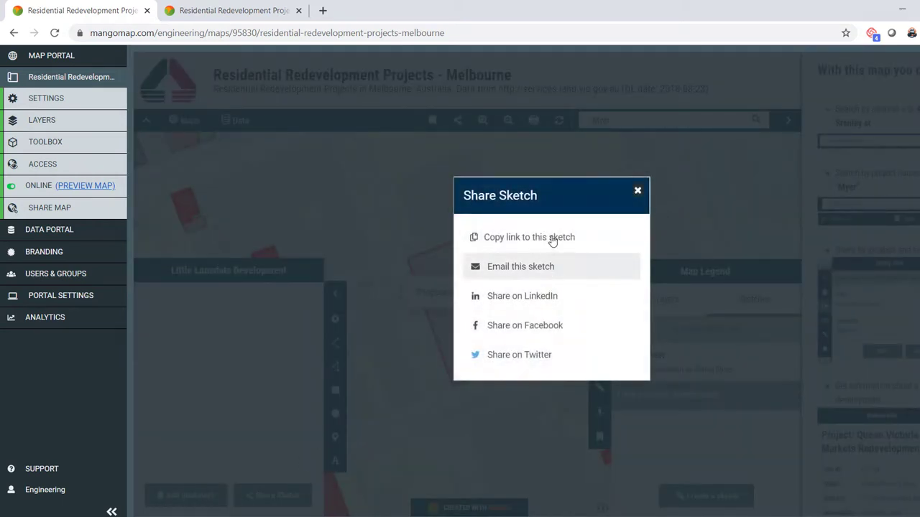
click(637, 192)
scroll(460, 241, down, 1)
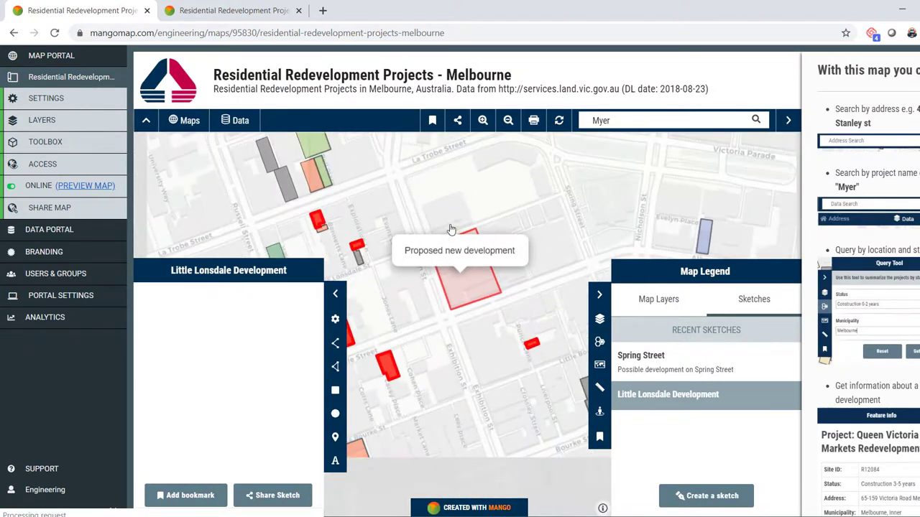
click(334, 293)
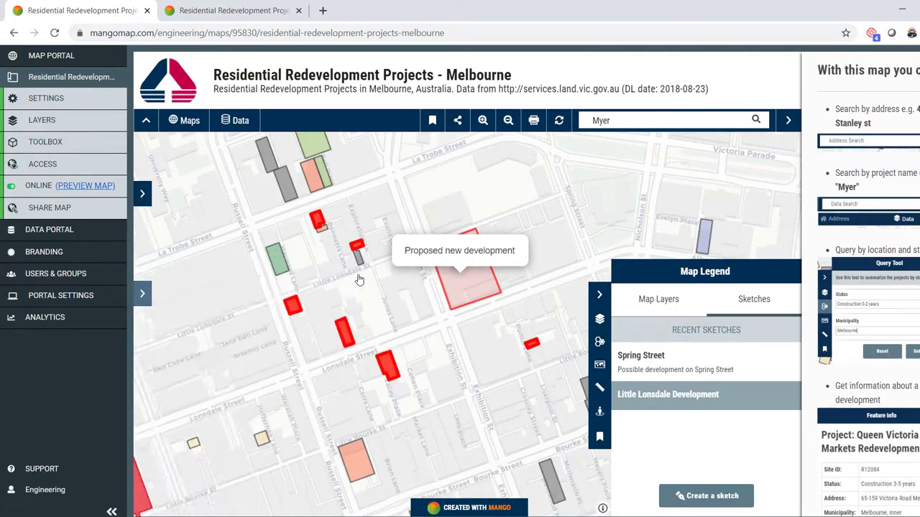
scroll(361, 349, down, 1)
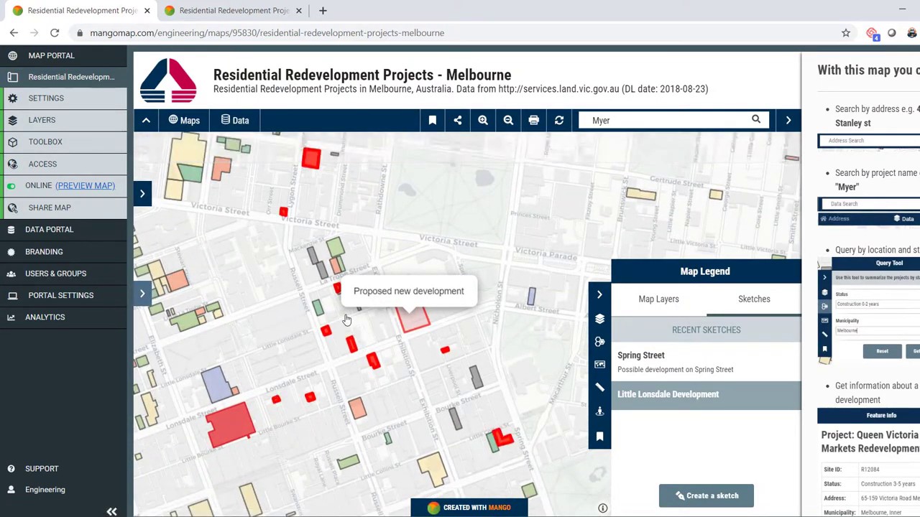